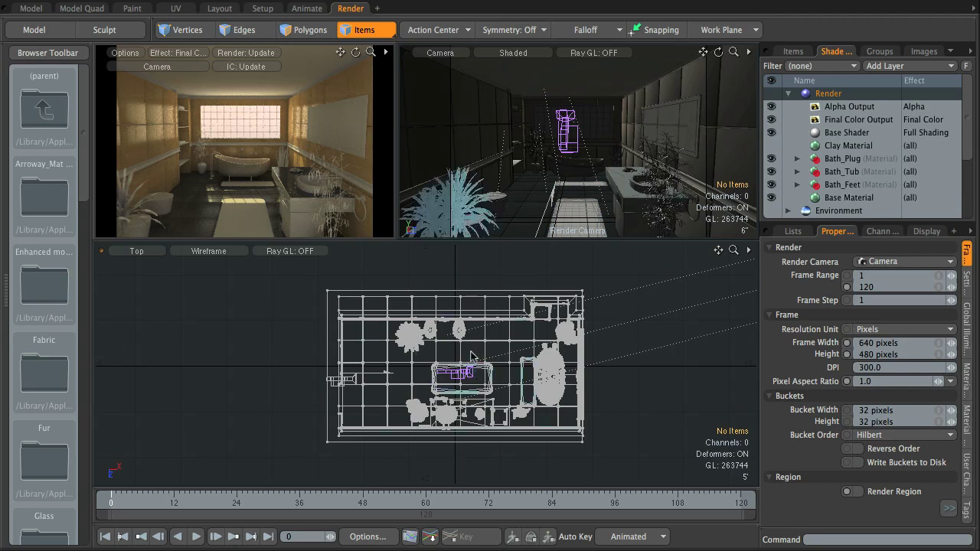
Switch the large viewport to a shaded Perspective view and orbit it to show the bath and its taps.
click(222, 255)
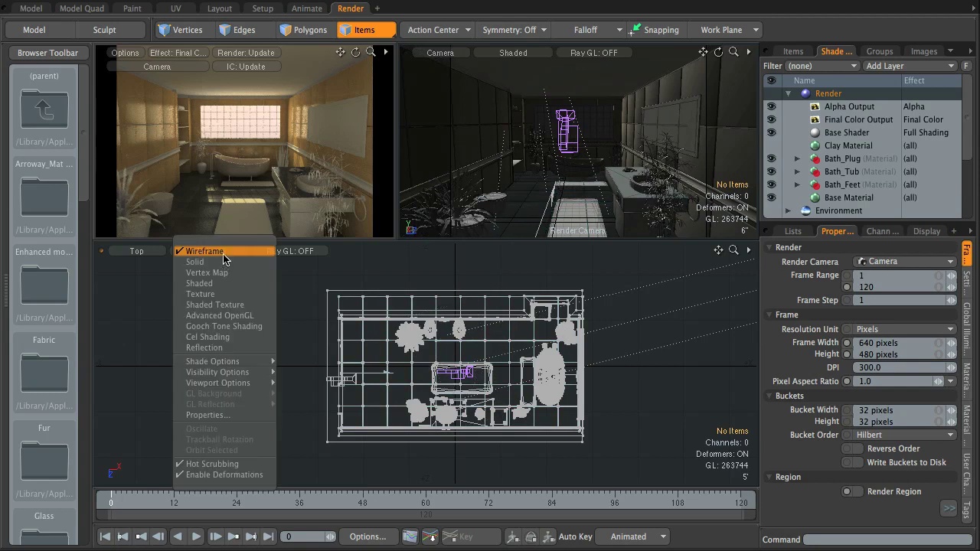
click(225, 283)
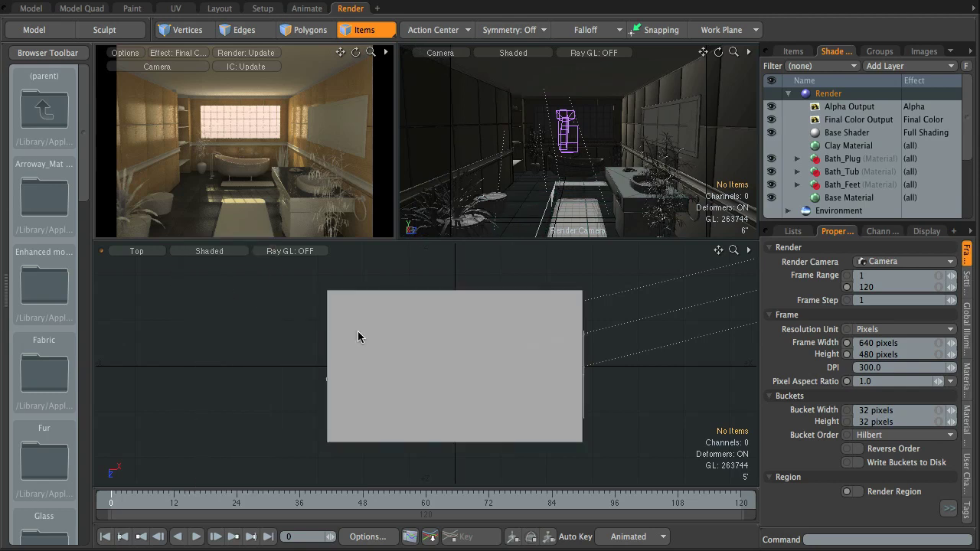
click(142, 256)
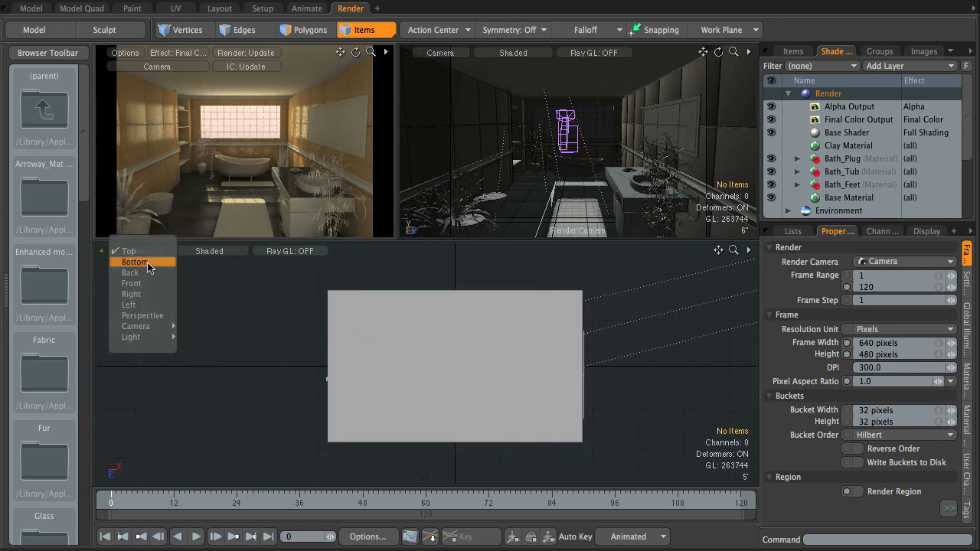
click(148, 316)
alt+drag(439, 375, 544, 346)
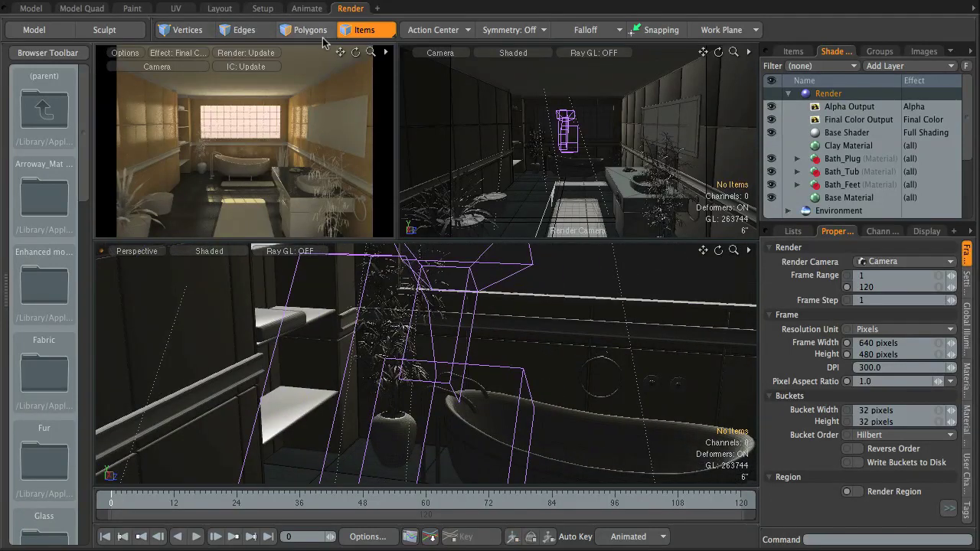
alt+drag(516, 354, 569, 297)
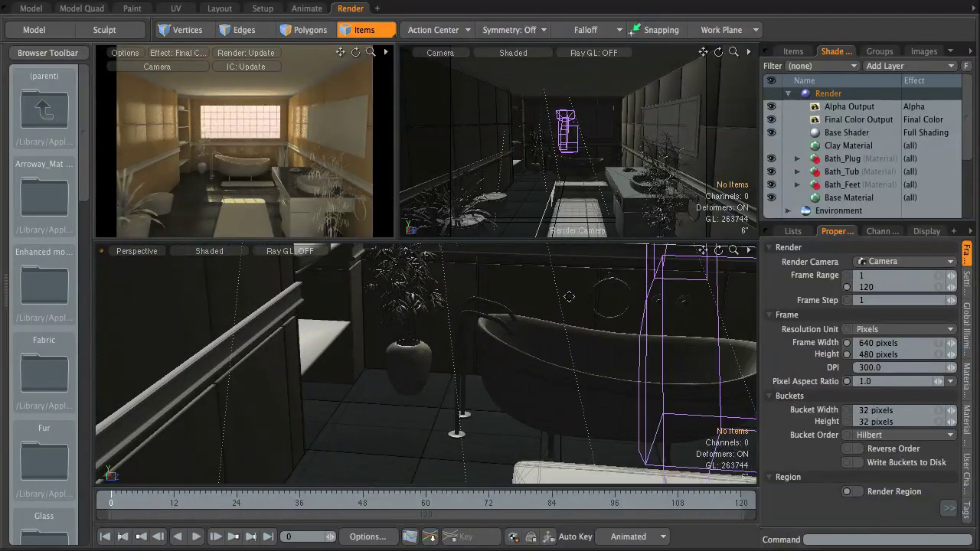
Select five side polygons below one tap's round base plate, and pick the Bath_Tap_Chrome material group.
click(461, 341)
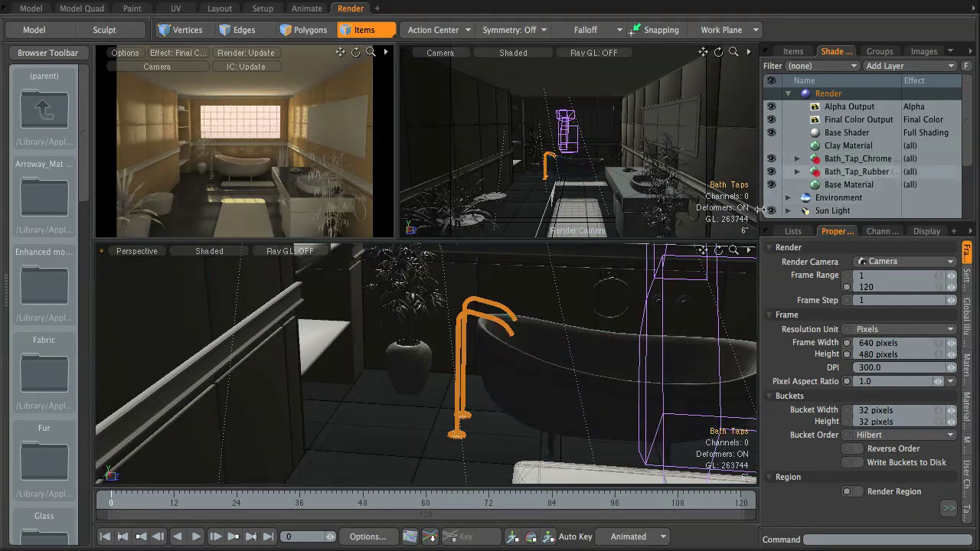
alt+drag(475, 446, 464, 428)
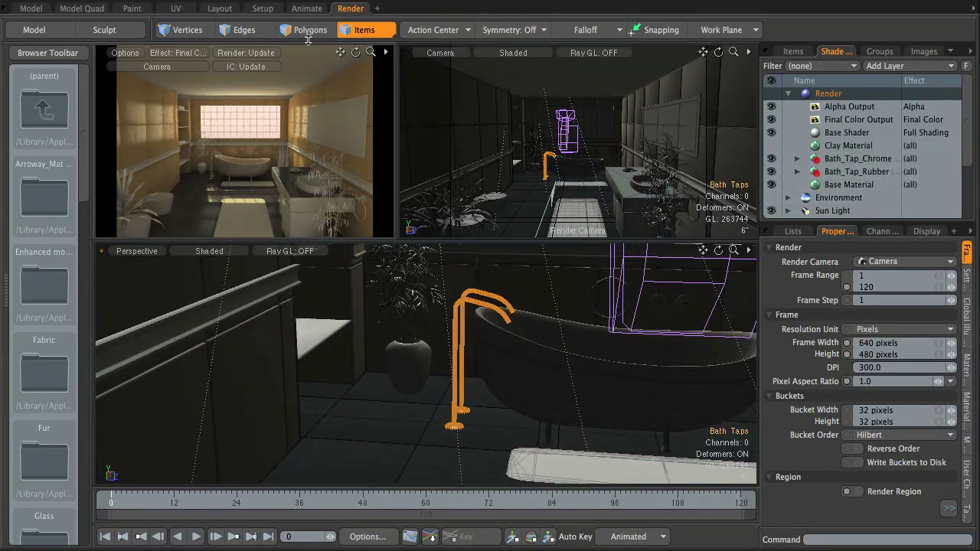
click(309, 33)
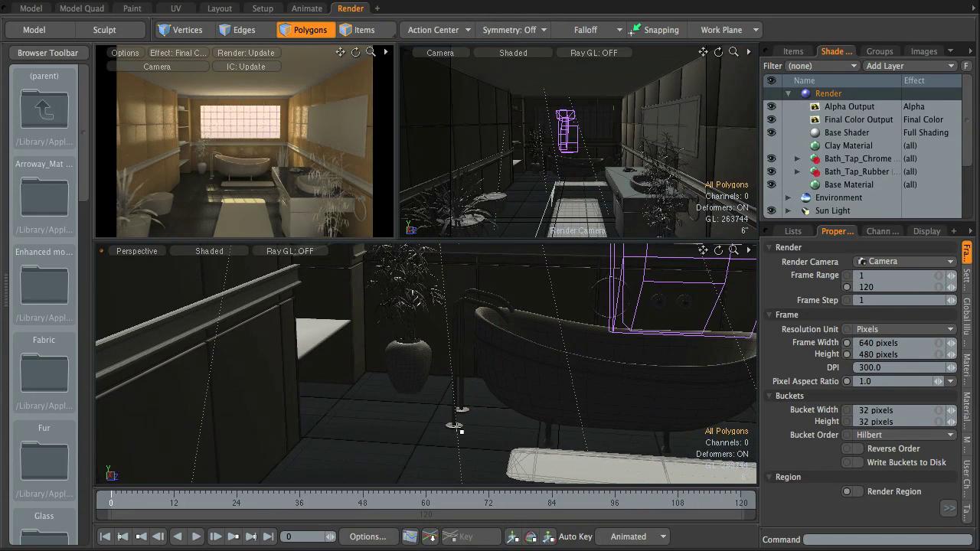
key(shift+a)
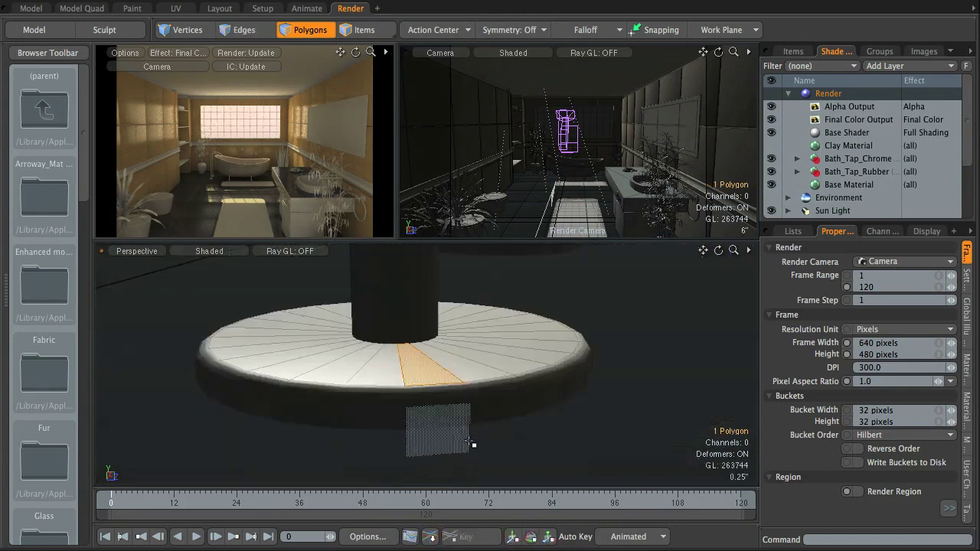
alt+drag(503, 394, 538, 396)
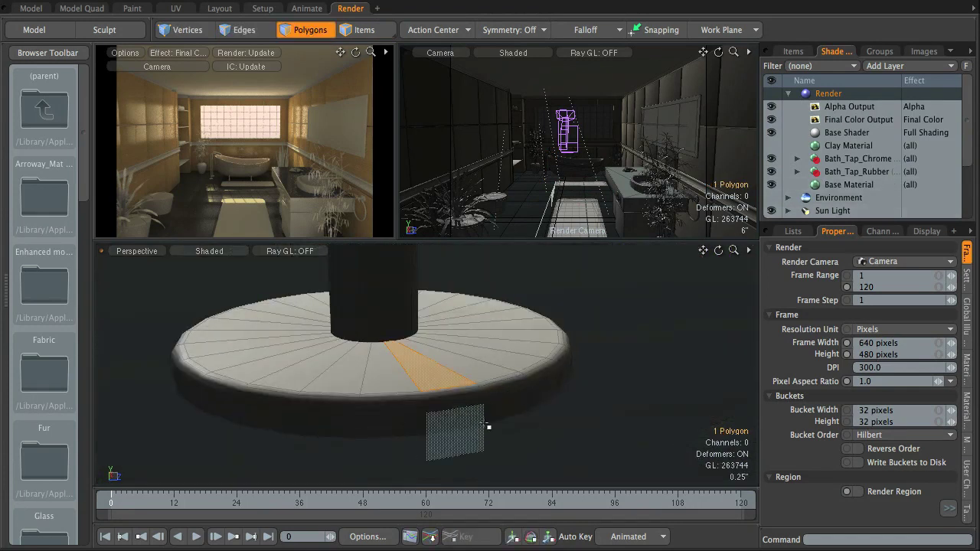
drag(492, 424, 259, 434)
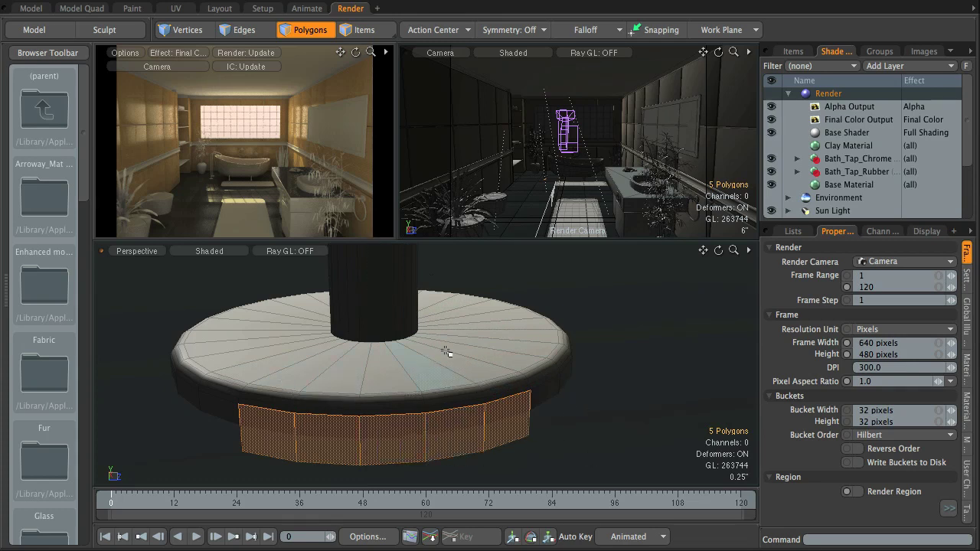
click(842, 159)
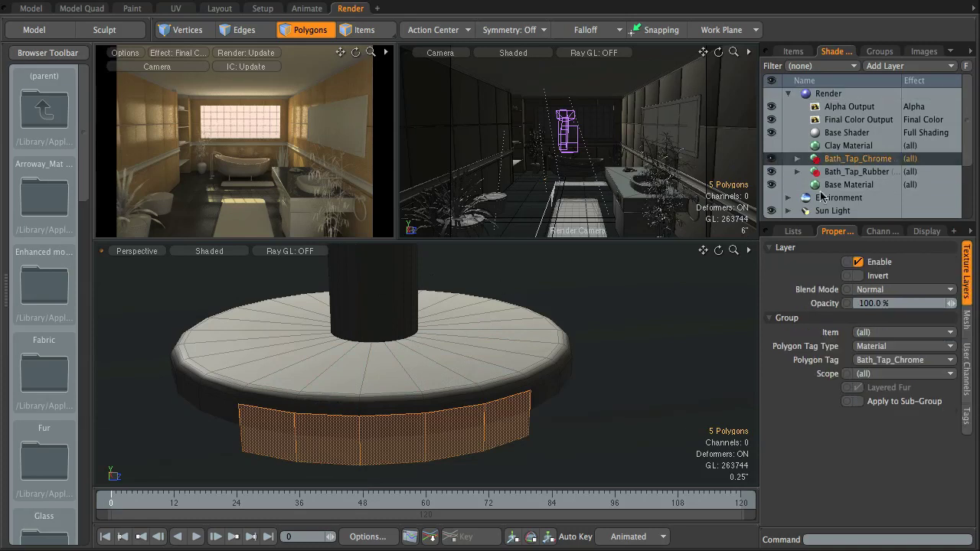
Frame the taps and the near end of the bath with the CloseUps camera, and use that camera for the render preview.
scroll(487, 304, down, 3)
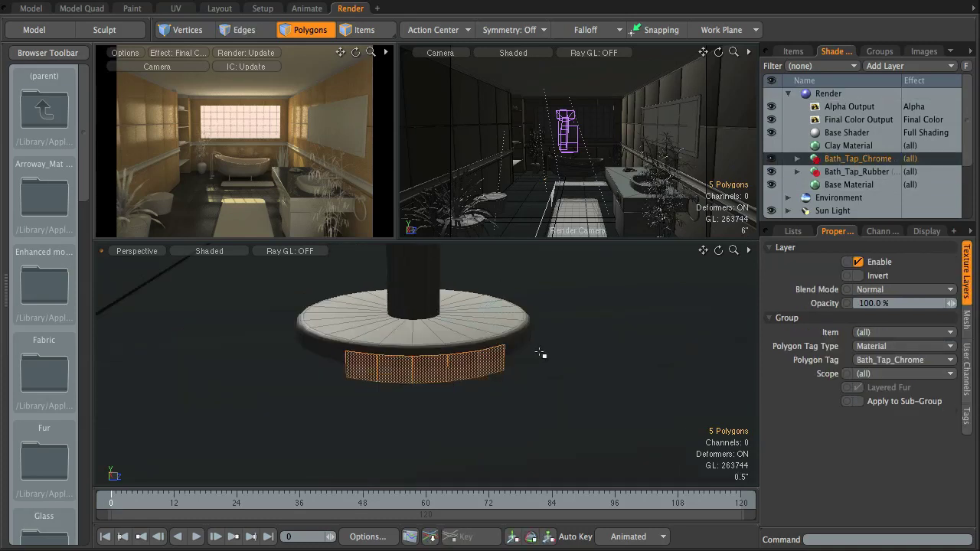
scroll(543, 355, down, 6)
alt+drag(618, 328, 503, 373)
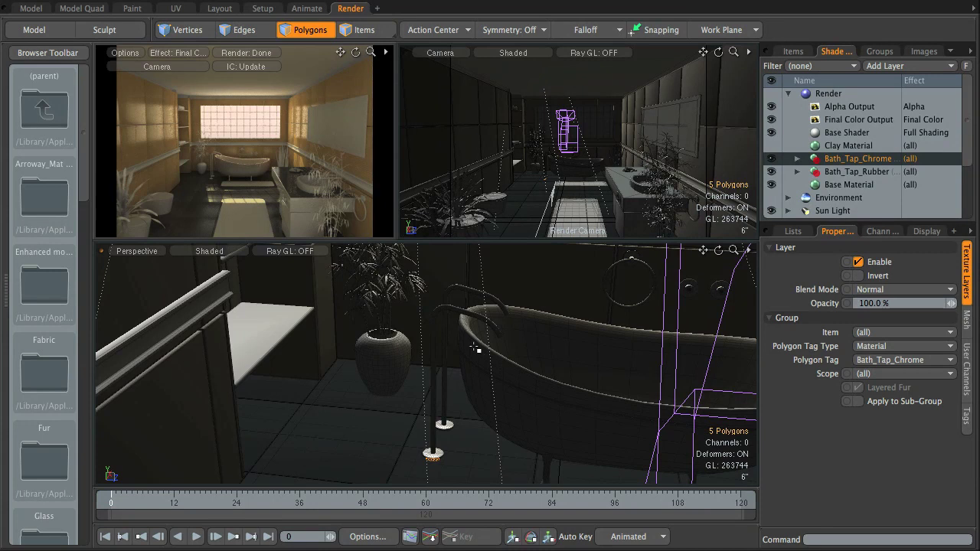
click(442, 54)
click(512, 75)
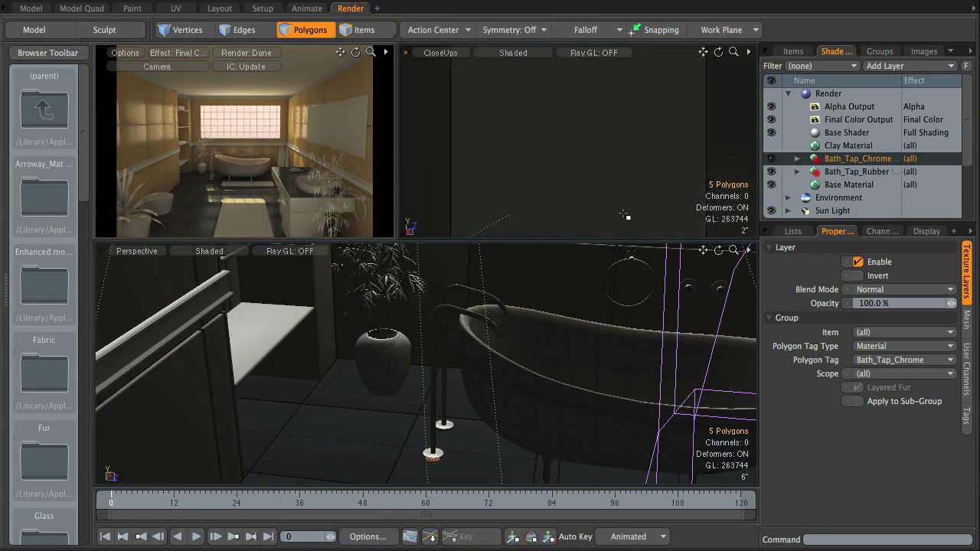
alt+drag(593, 169, 609, 229)
key(shift+a)
alt+drag(613, 118, 634, 199)
scroll(563, 150, down, 5)
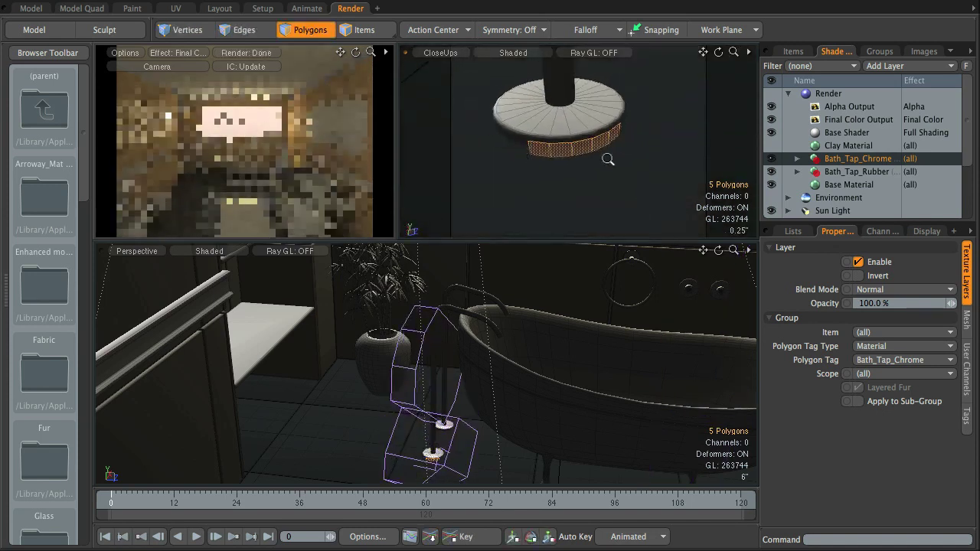
alt+drag(630, 163, 644, 220)
scroll(550, 160, down, 1)
ctrl+alt+drag(642, 158, 581, 177)
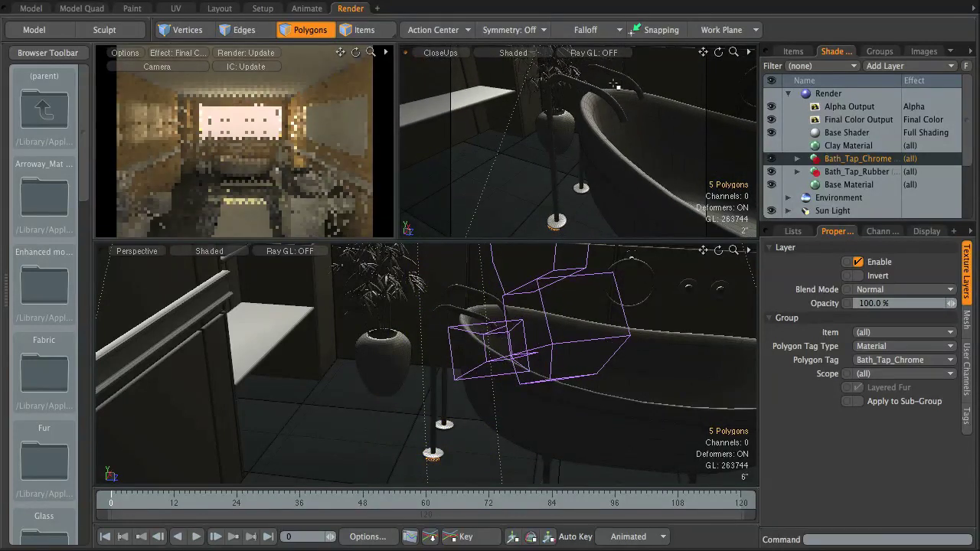
click(167, 69)
click(137, 81)
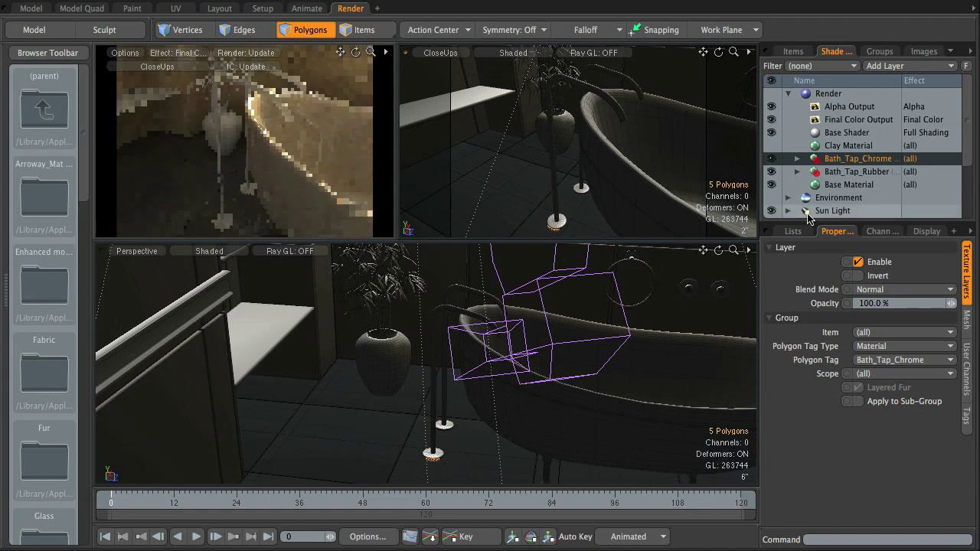
Expand the Bath_Tap_Chrome group and turn off Filter on Selection for the shader tree.
click(797, 159)
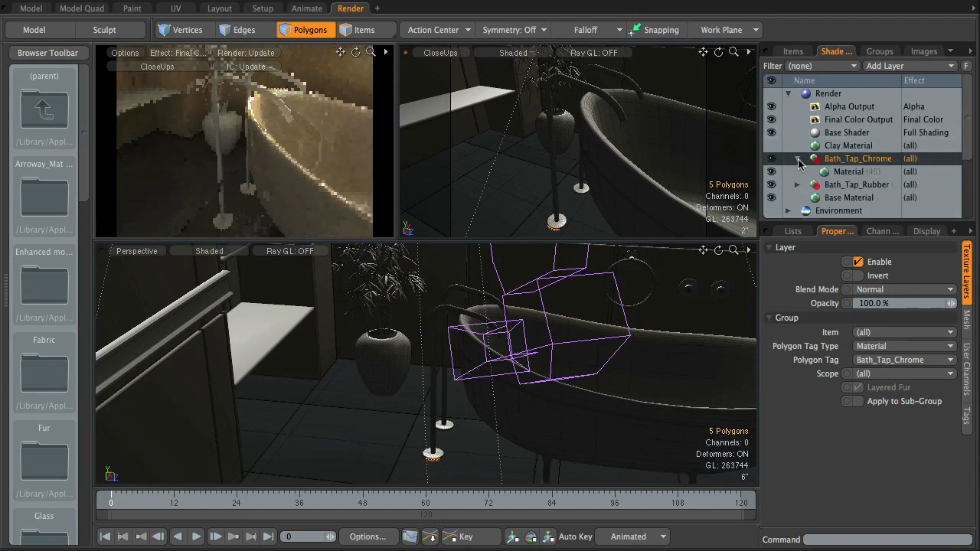
click(818, 66)
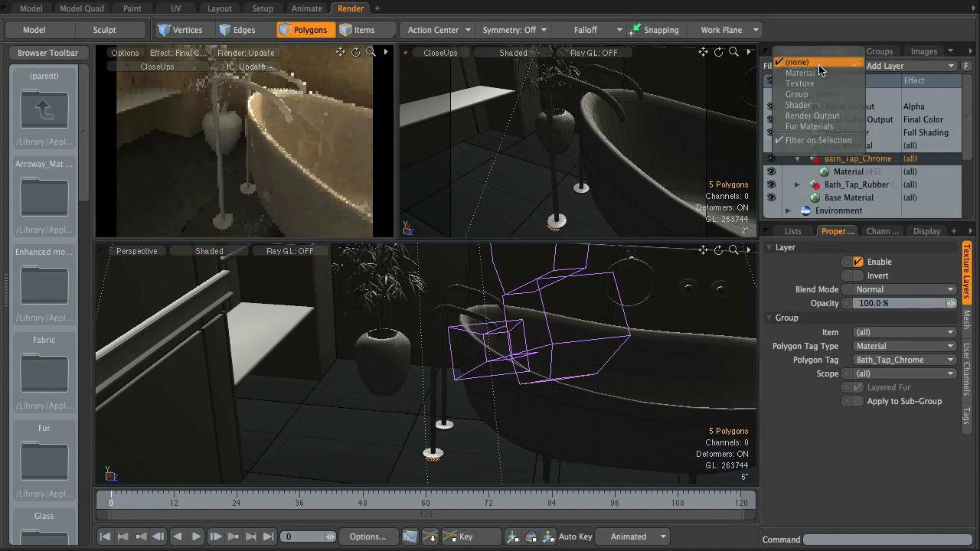
click(817, 141)
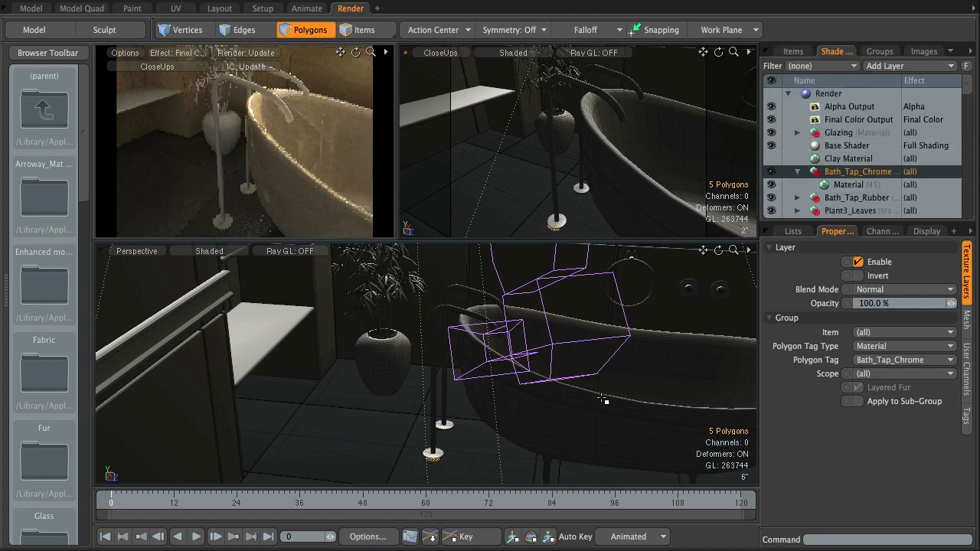
Select the bath mesh as an item, and pick the Material layer inside the Bath_Tap_Chrome group.
alt+drag(624, 414, 583, 373)
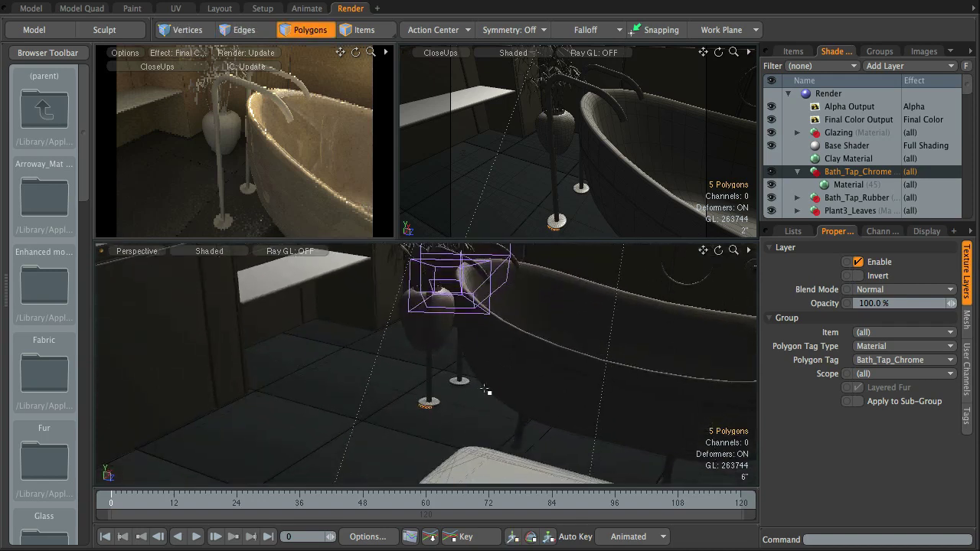
click(360, 30)
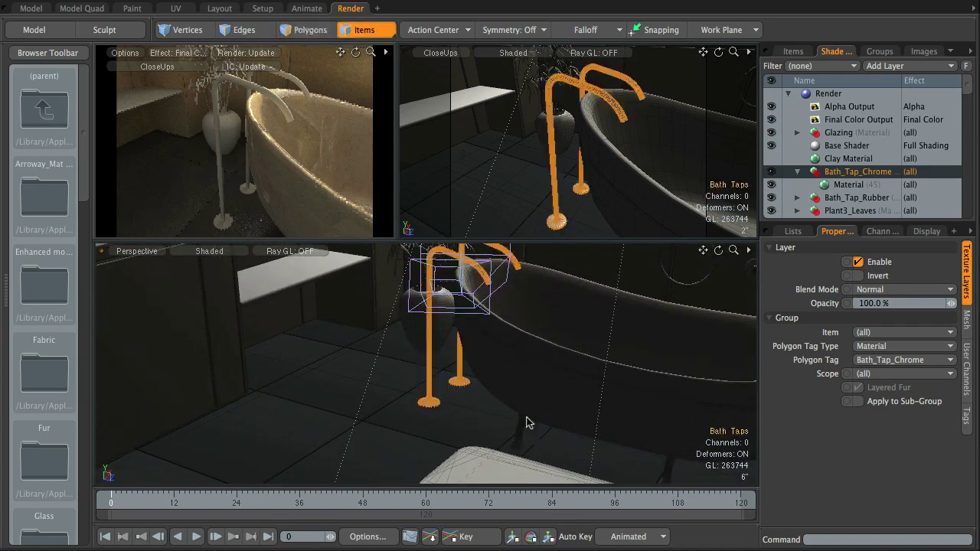
click(519, 443)
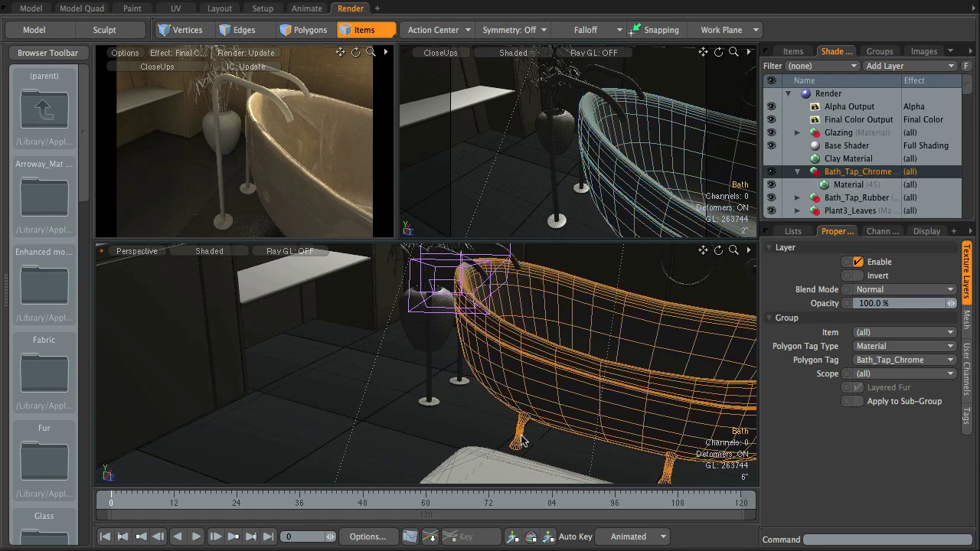
click(858, 185)
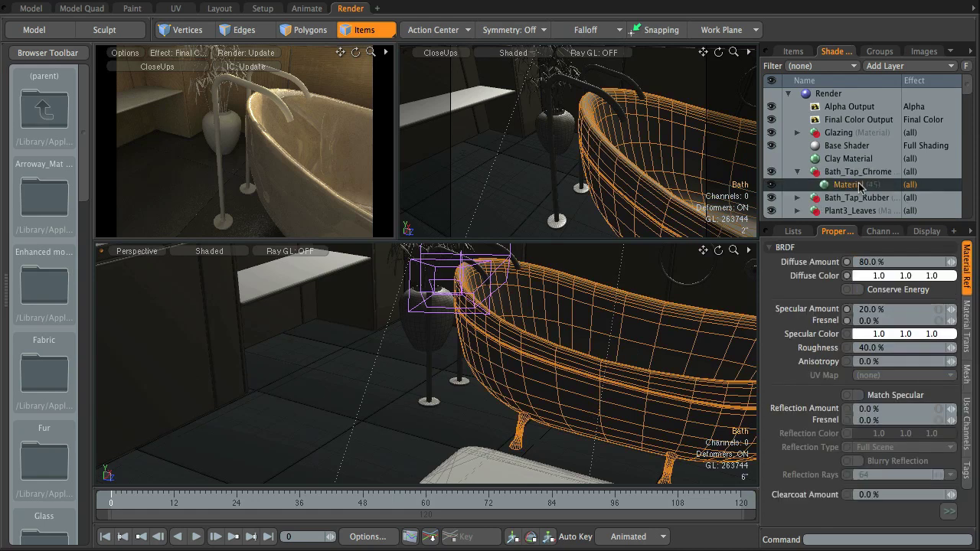
Filter the shader tree on the bath taps mesh and delete the Material layer from its Bath_Tap_Chrome group.
click(429, 389)
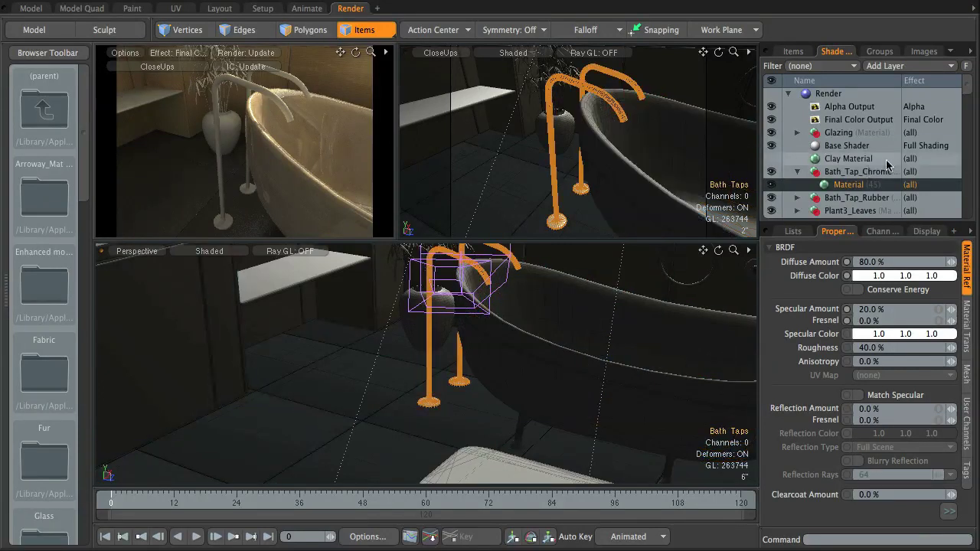
scroll(887, 165, down, 10)
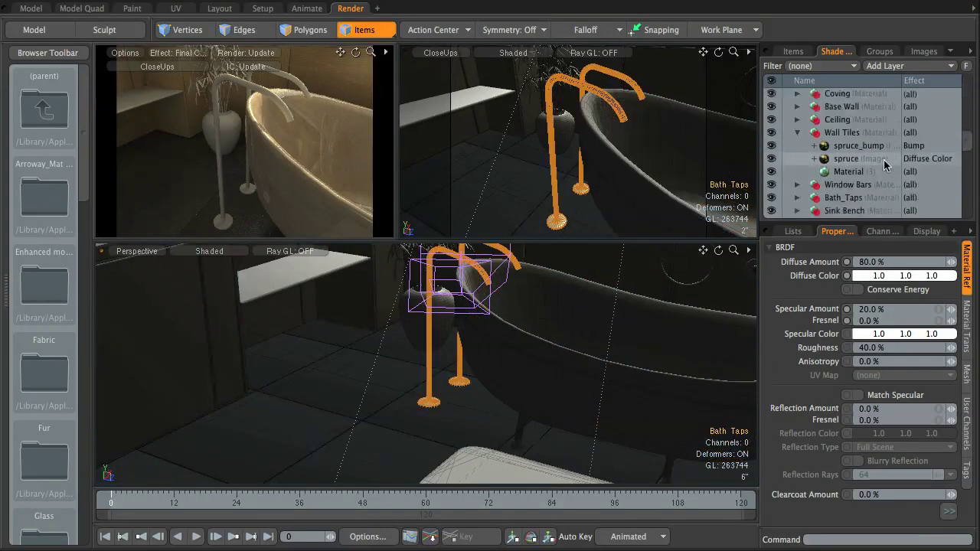
click(805, 69)
click(800, 134)
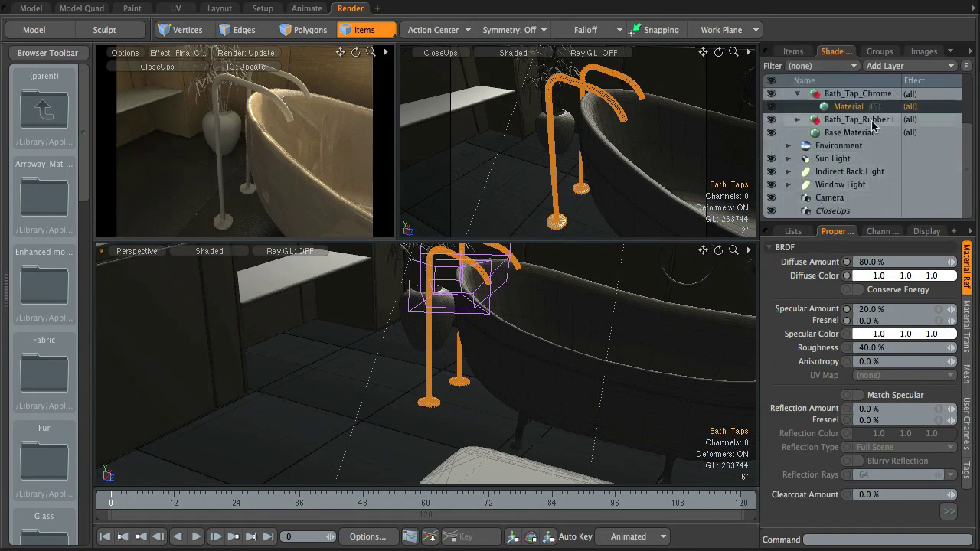
click(859, 94)
click(855, 107)
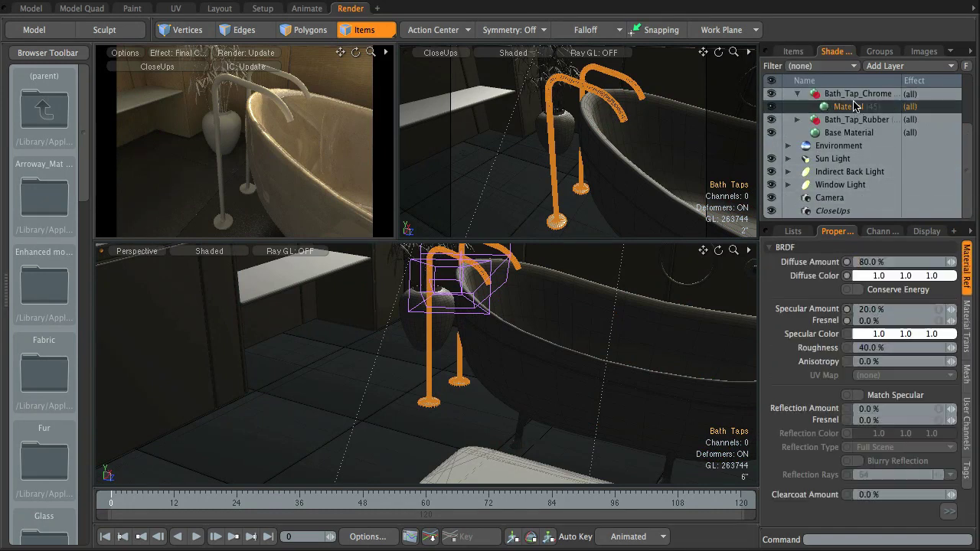
key(Delete)
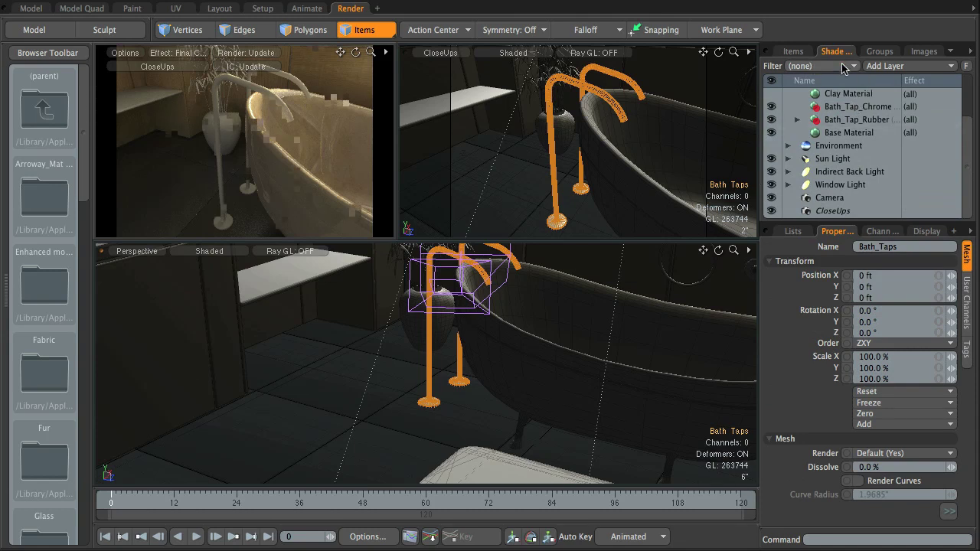
Filter the shader tree on the bath mesh and expand its Bath_Feet material group.
click(842, 65)
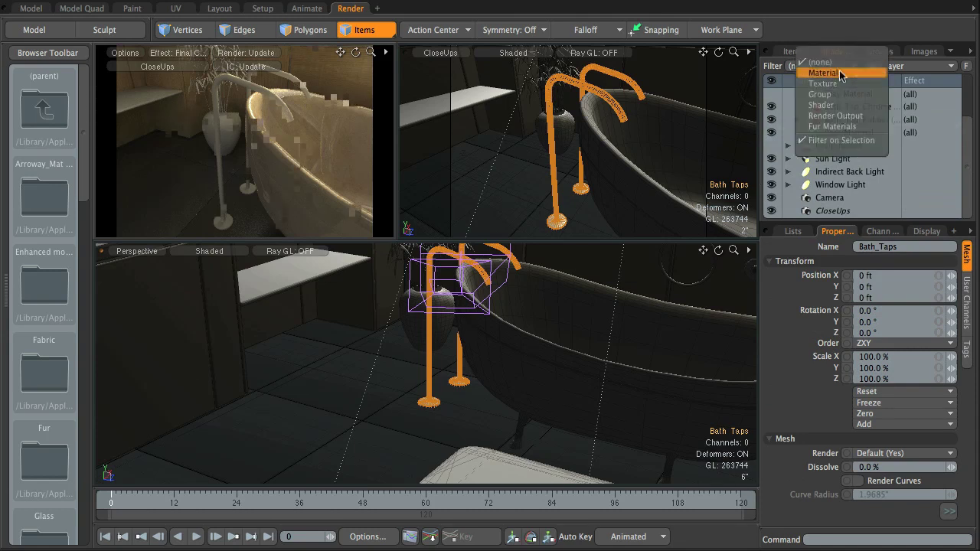
click(842, 140)
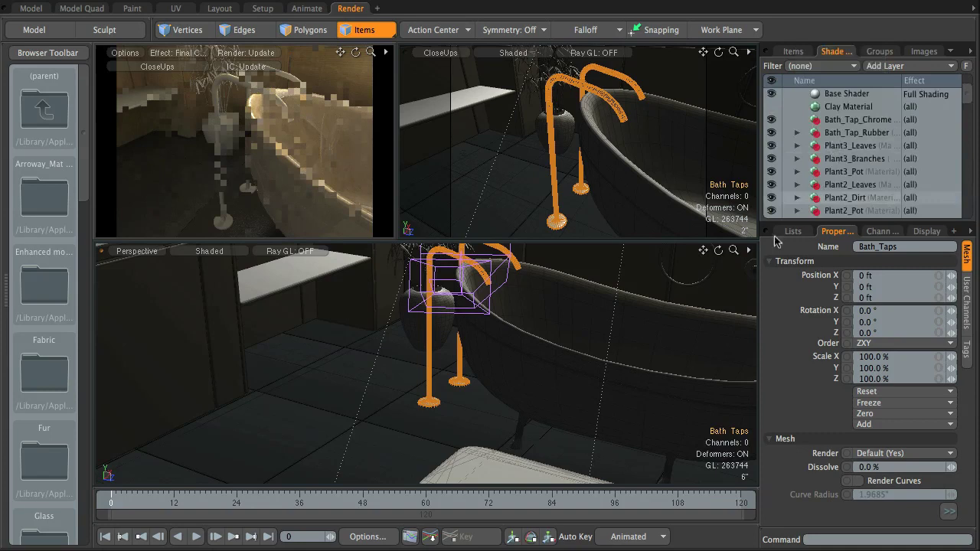
click(522, 435)
click(837, 66)
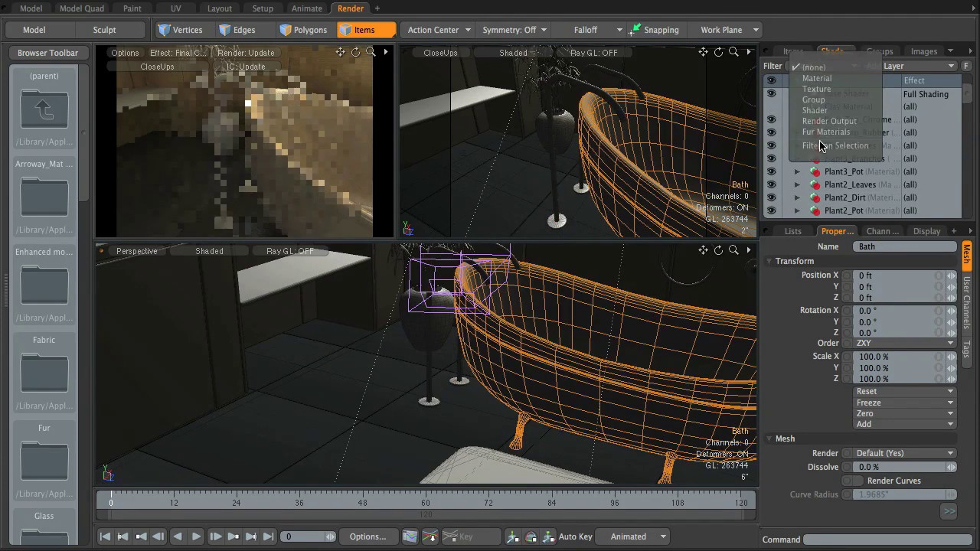
click(840, 140)
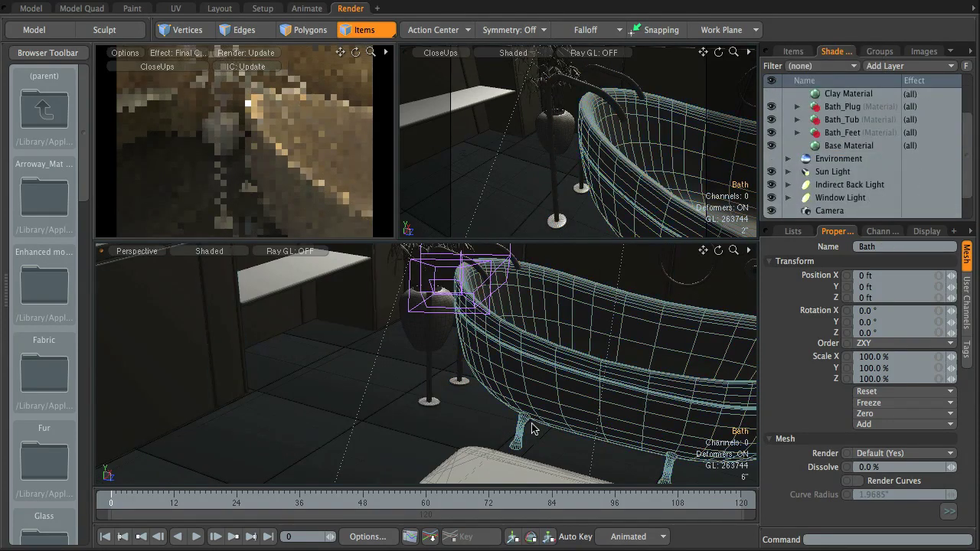
click(797, 133)
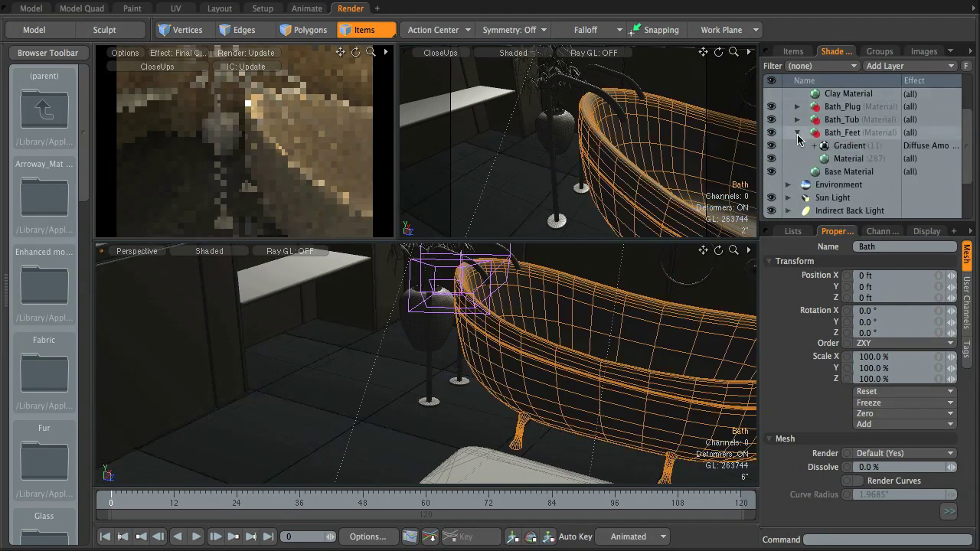
Create instances of the Gradient and Material layers in the Bath_Feet group, and turn off Filter on Selection.
click(846, 149)
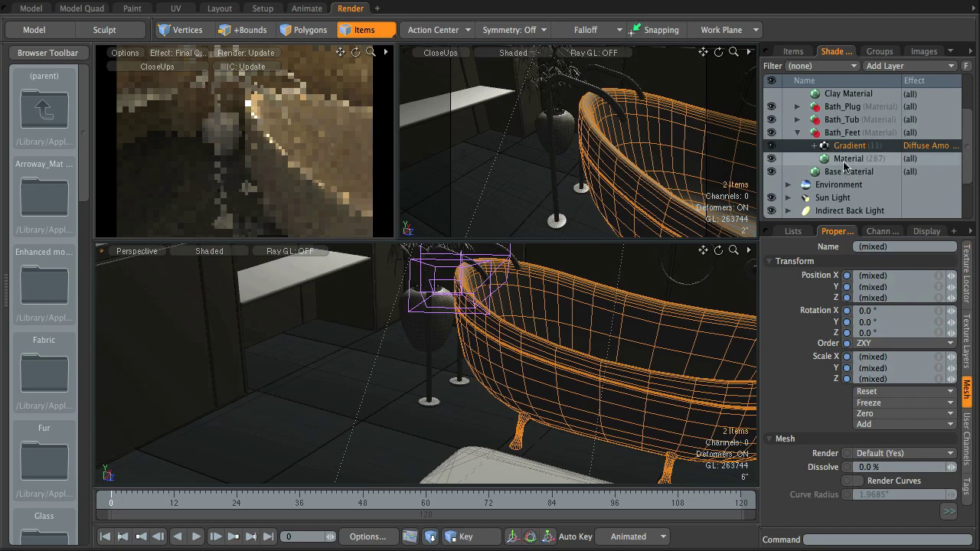
shift+click(847, 158)
right_click(847, 153)
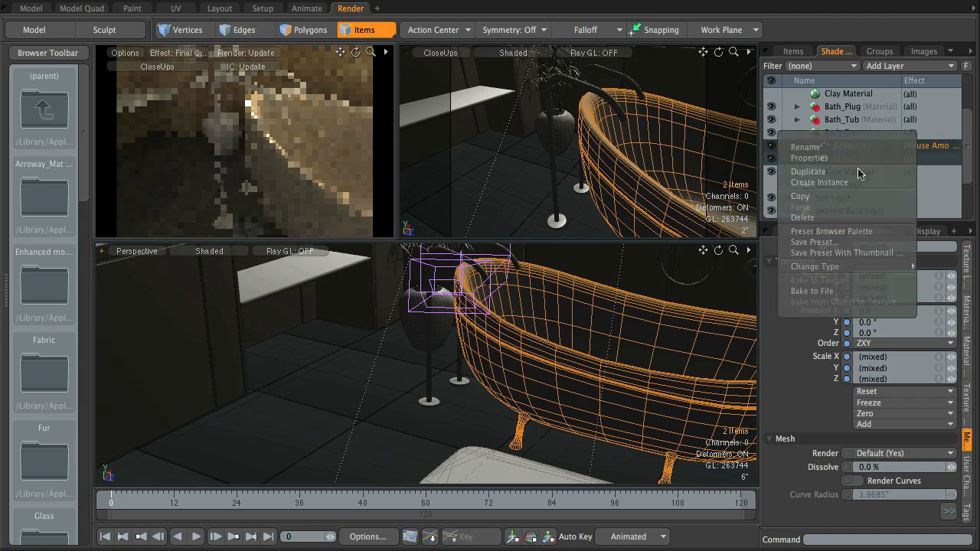
click(842, 185)
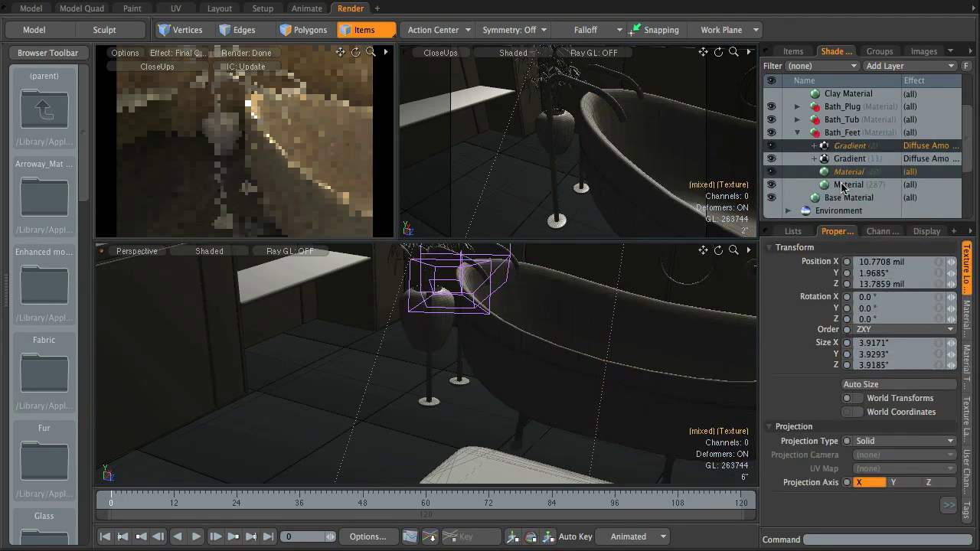
click(846, 68)
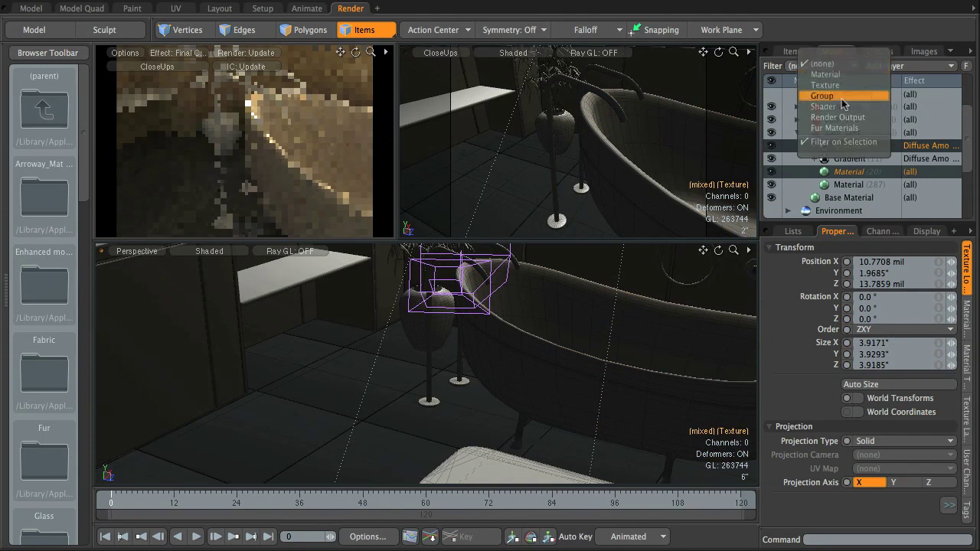
click(842, 142)
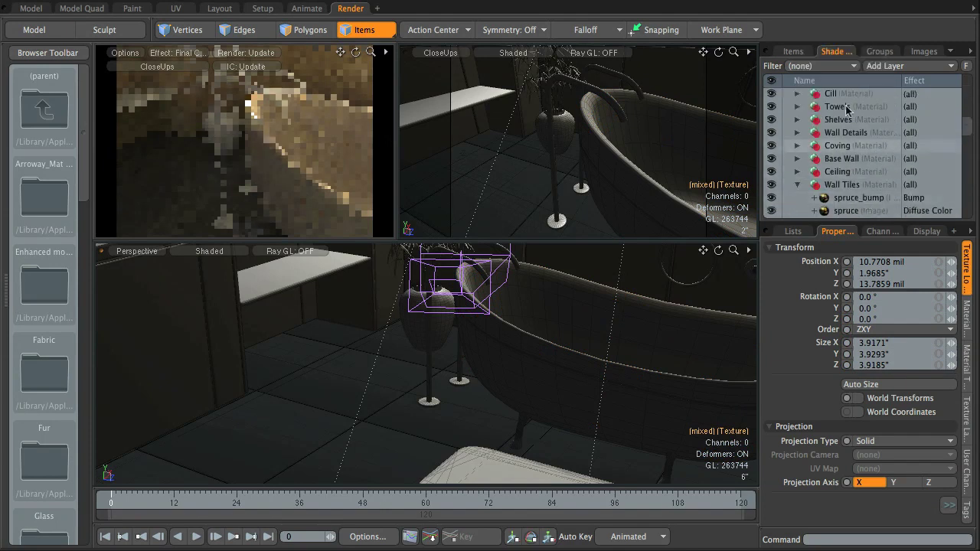
click(826, 67)
click(833, 105)
scroll(861, 192, up, 15)
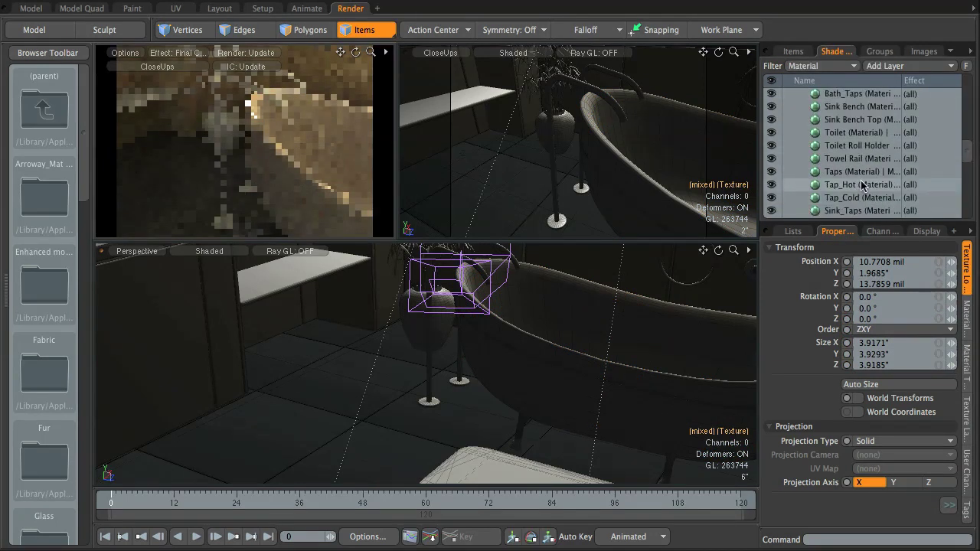
scroll(861, 179, down, 10)
scroll(861, 179, up, 10)
click(832, 65)
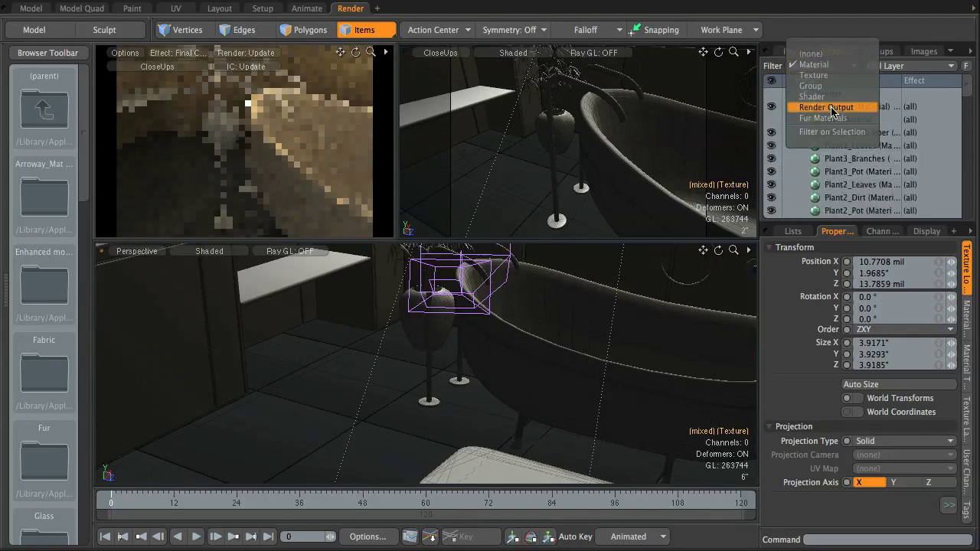
click(830, 54)
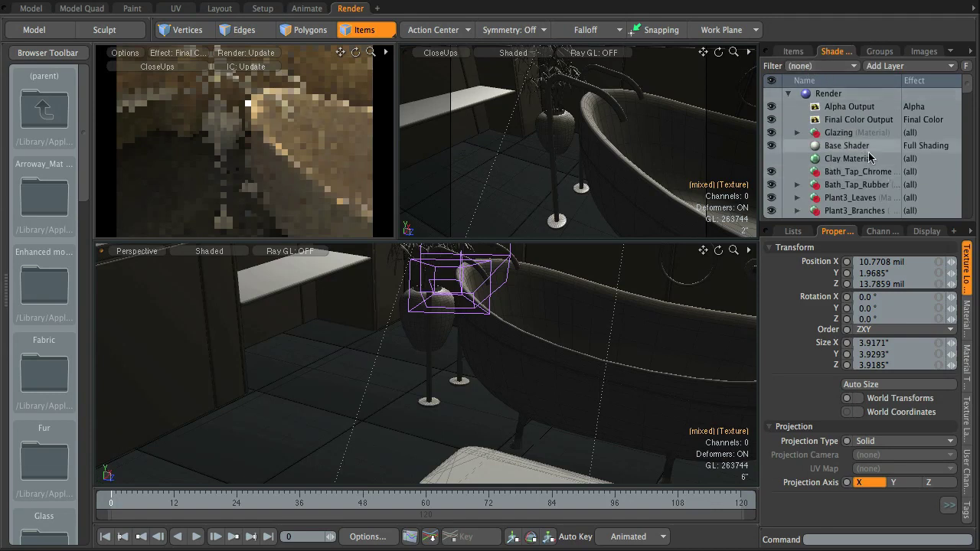
Collapse the Wall Tiles group and look through the shader tree for the instanced layers in the Bath_Feet group.
scroll(863, 158, down, 3)
scroll(864, 158, down, 3)
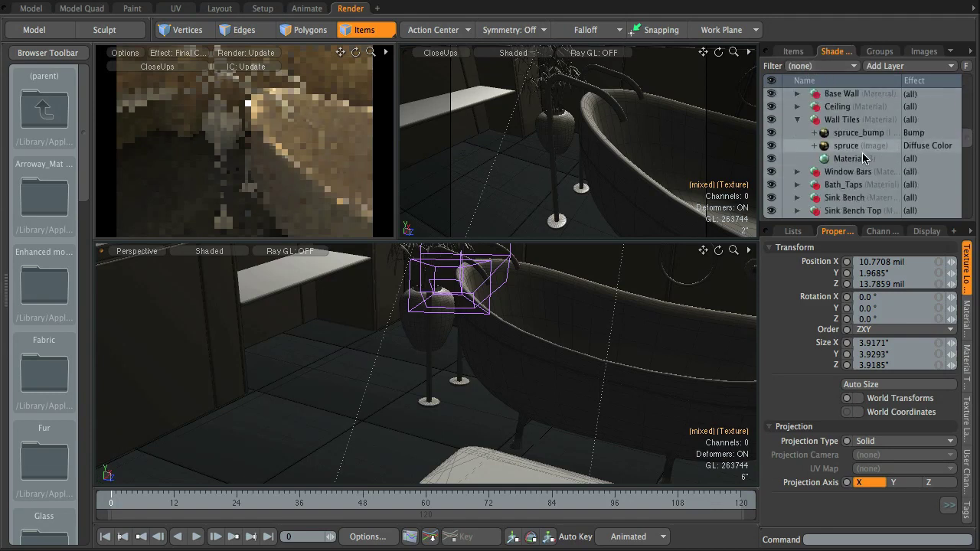
scroll(863, 157, down, 2)
scroll(842, 161, up, 3)
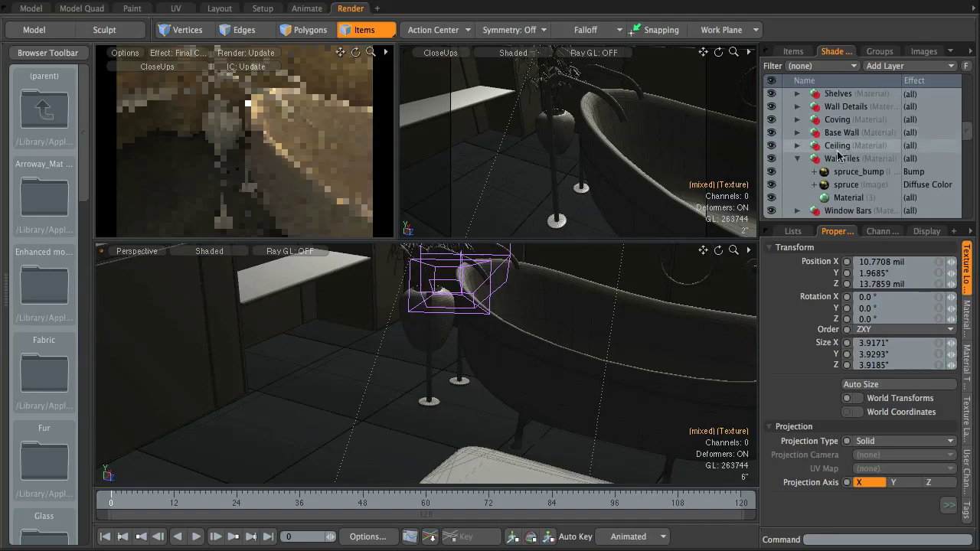
click(798, 158)
scroll(842, 160, down, 6)
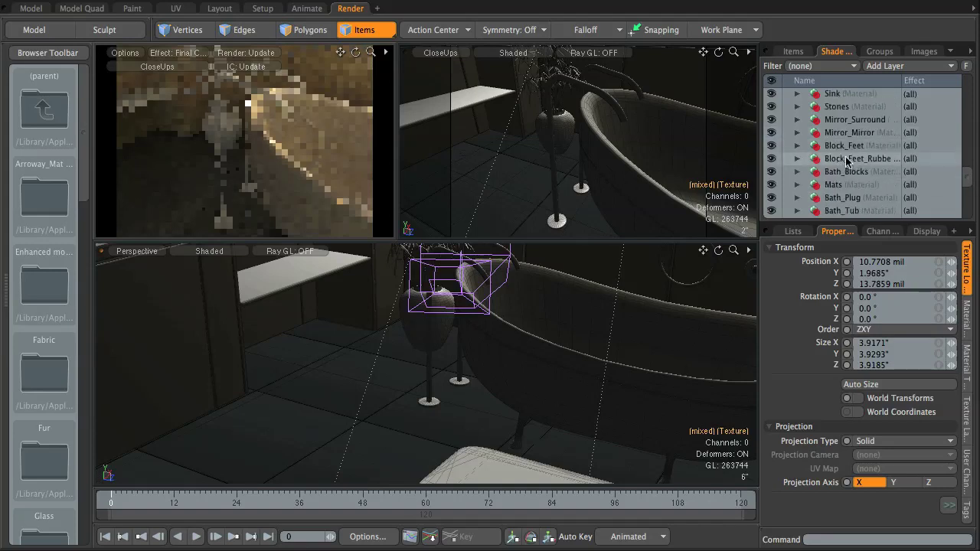
scroll(847, 161, up, 1)
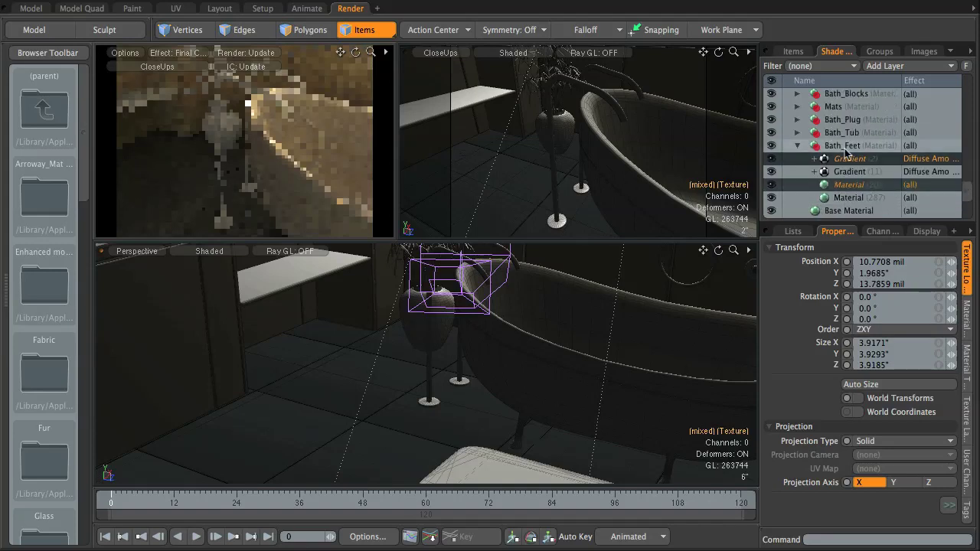
scroll(845, 153, up, 4)
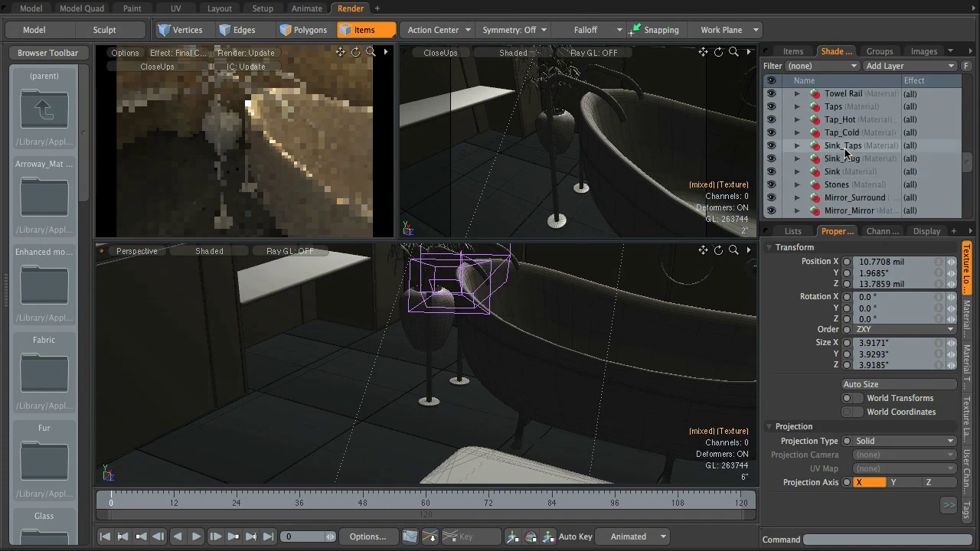
Filter the shader tree on the bath taps mesh, pick its Bath_Tap_Chrome group, and turn the selection filter off again.
click(831, 67)
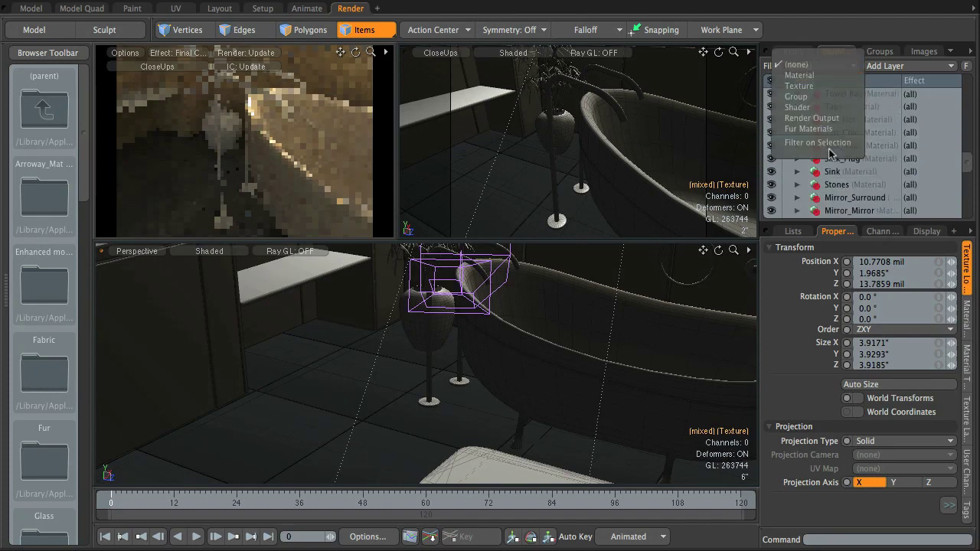
click(817, 142)
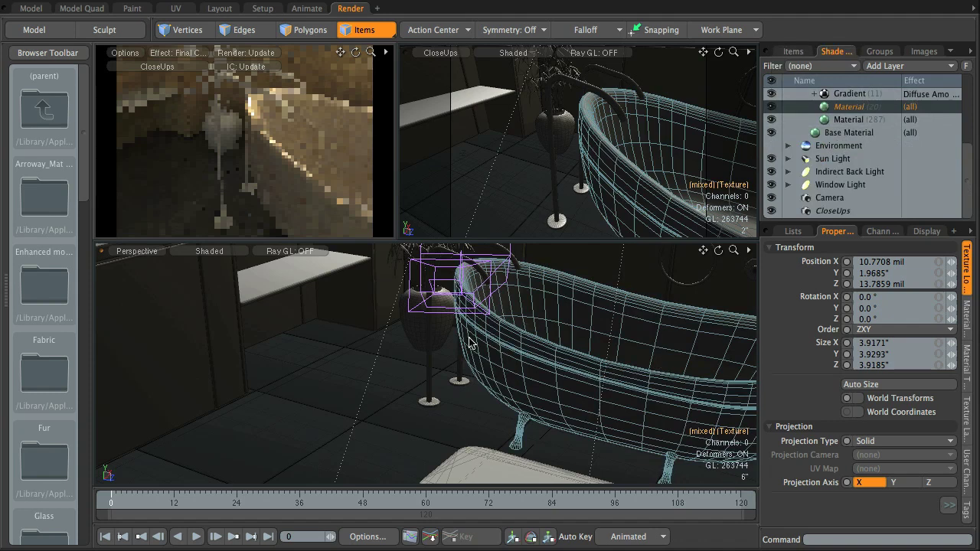
click(551, 220)
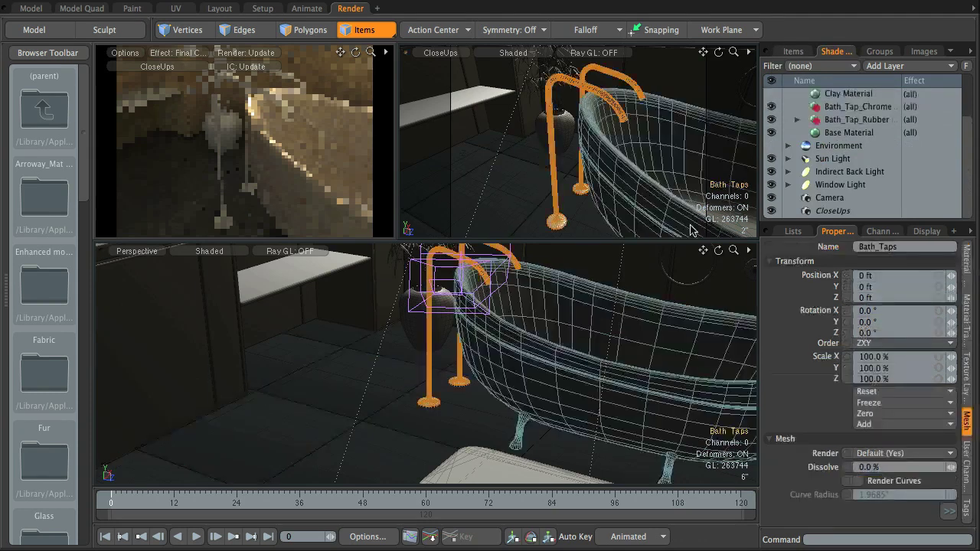
click(843, 108)
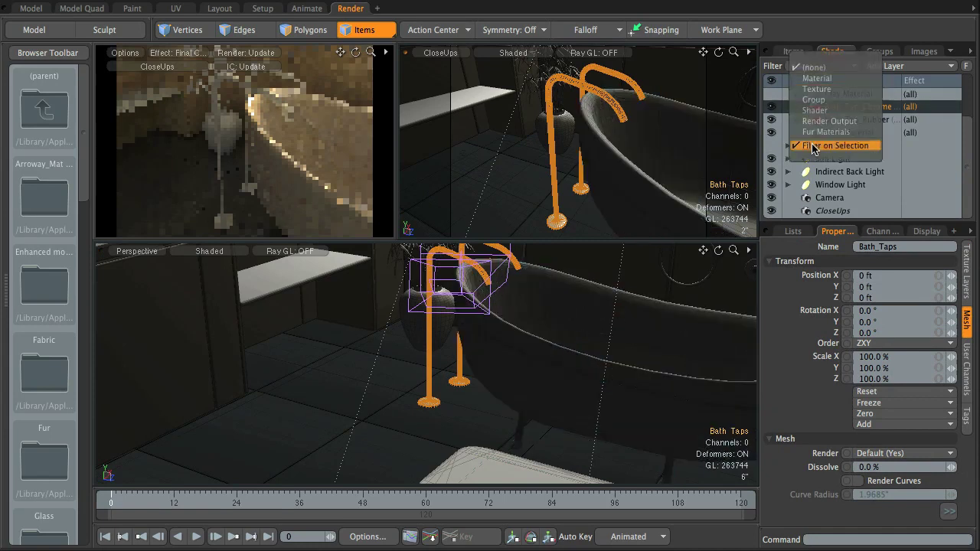
click(813, 146)
Move the instanced Gradient and Material layers from the Bath_Feet group into the Bath_Tap_Chrome group.
scroll(846, 134, down, 2)
scroll(846, 134, down, 6)
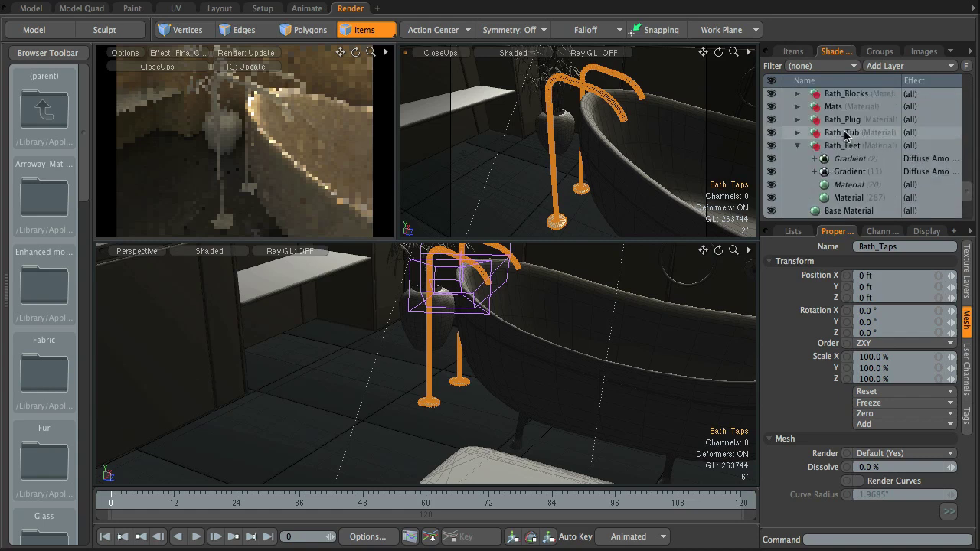
click(851, 175)
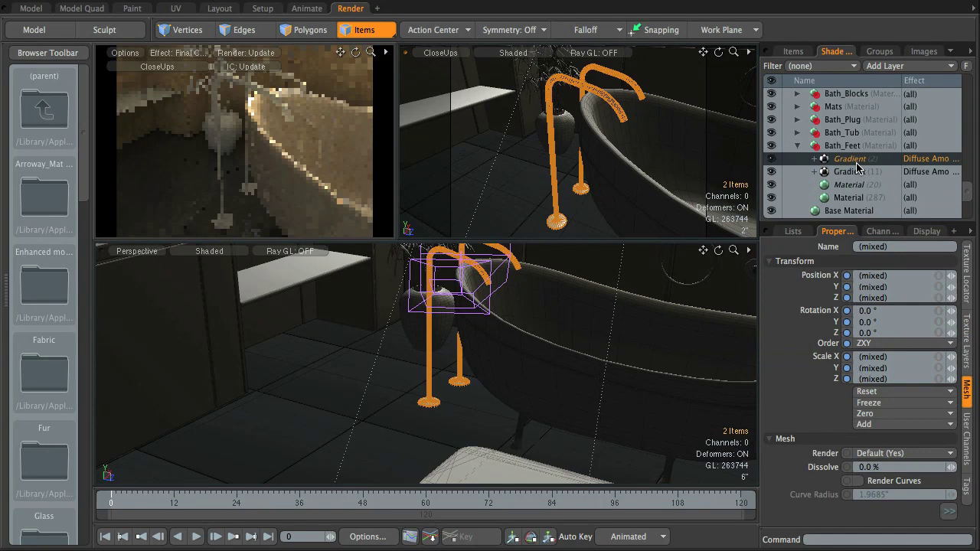
shift+click(865, 184)
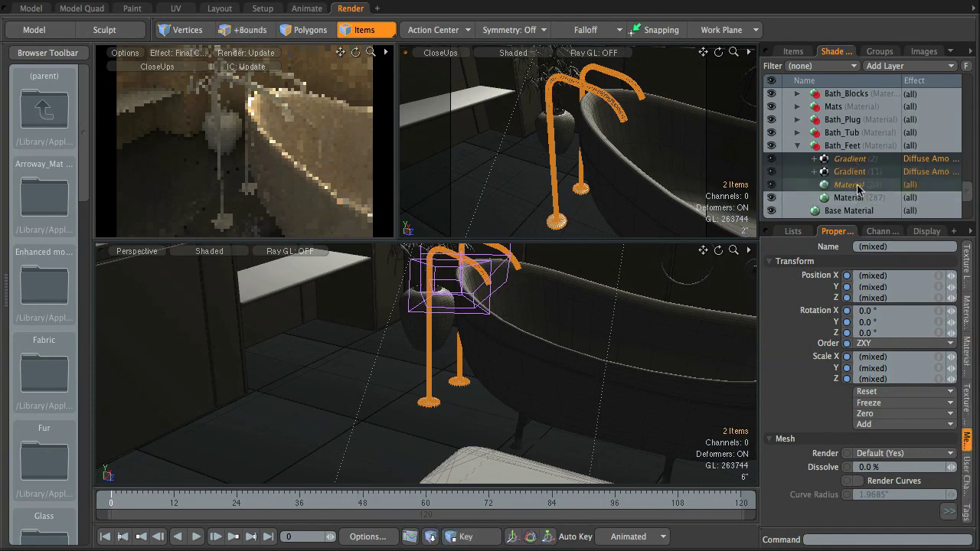
ctrl+click(858, 170)
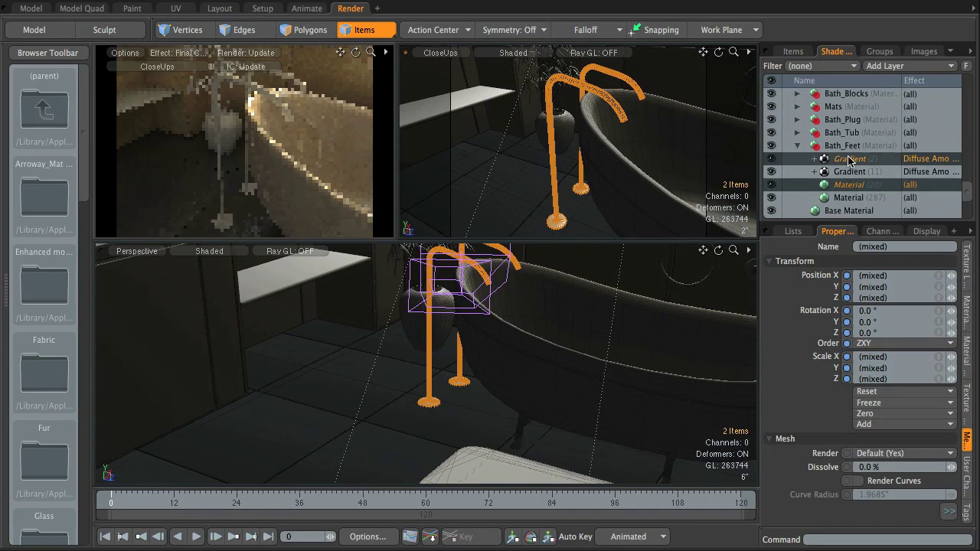
drag(850, 160, 856, 182)
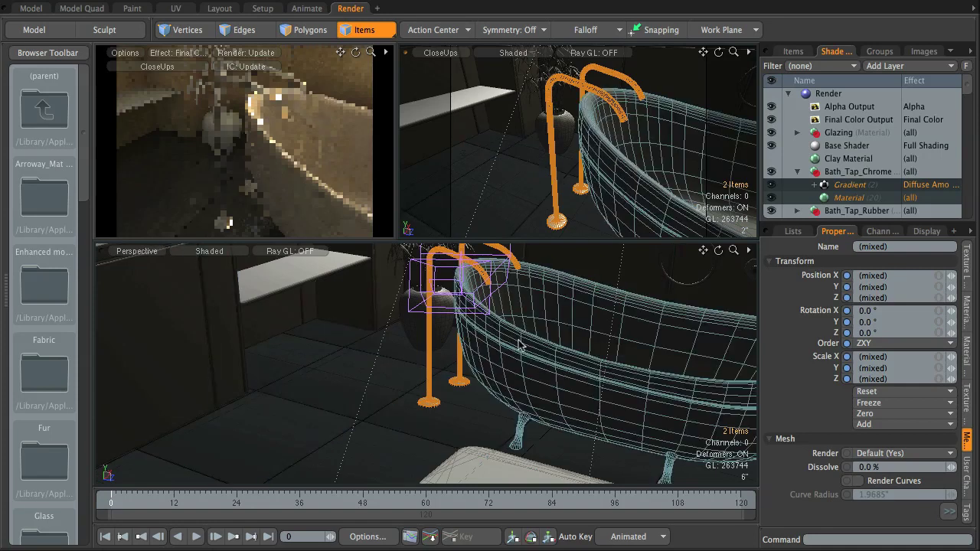
Filter the shader tree on the towel rail mesh and delete the Material layer from its Towel Rail group.
alt+drag(470, 284, 531, 353)
alt+shift+drag(578, 326, 509, 307)
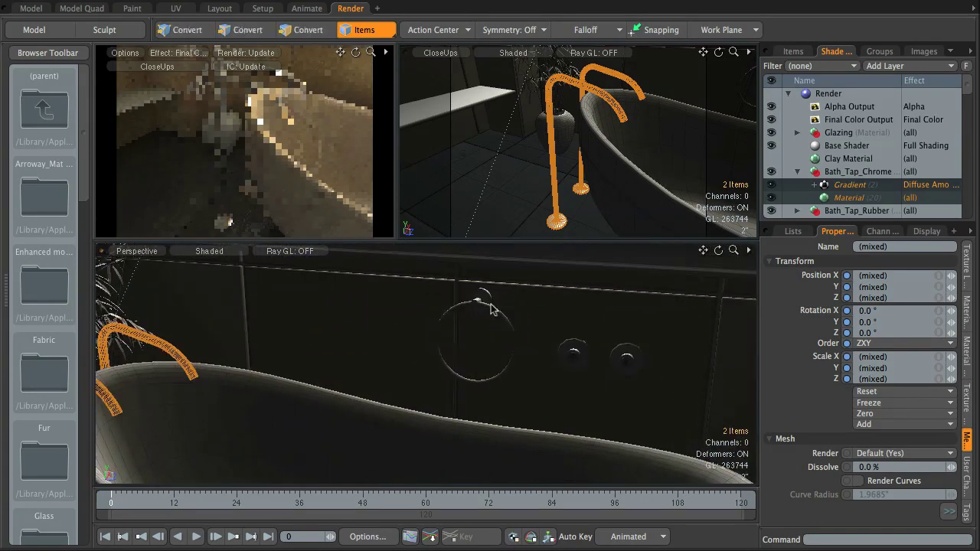
click(478, 301)
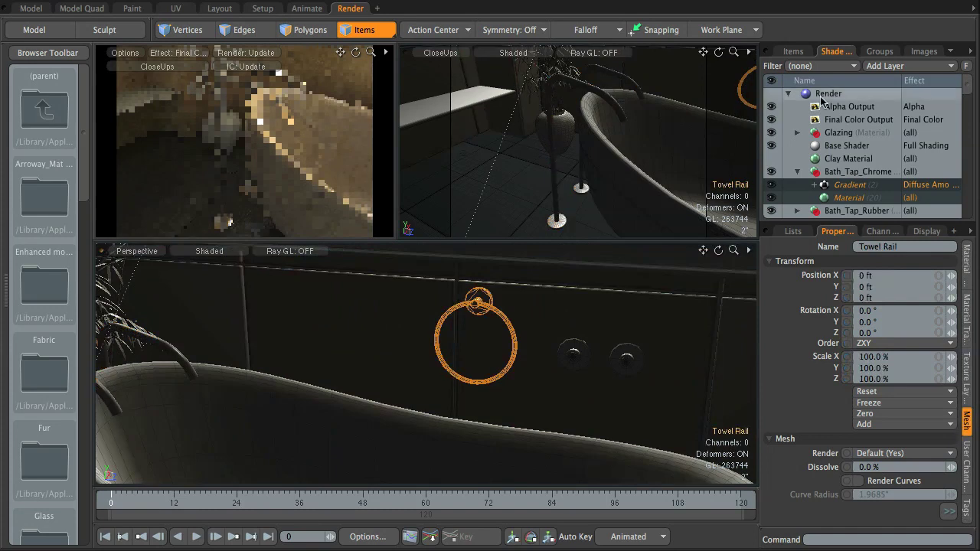
click(832, 66)
click(826, 146)
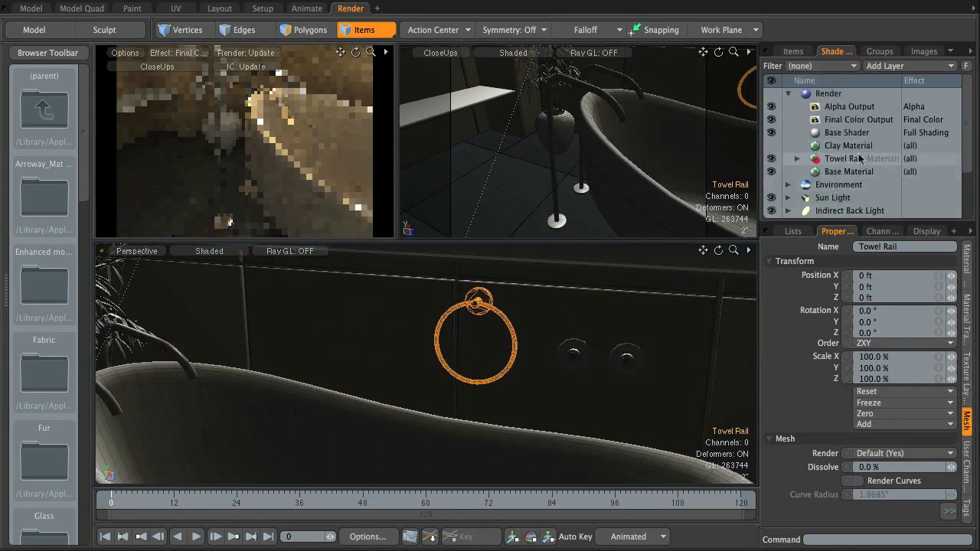
click(797, 159)
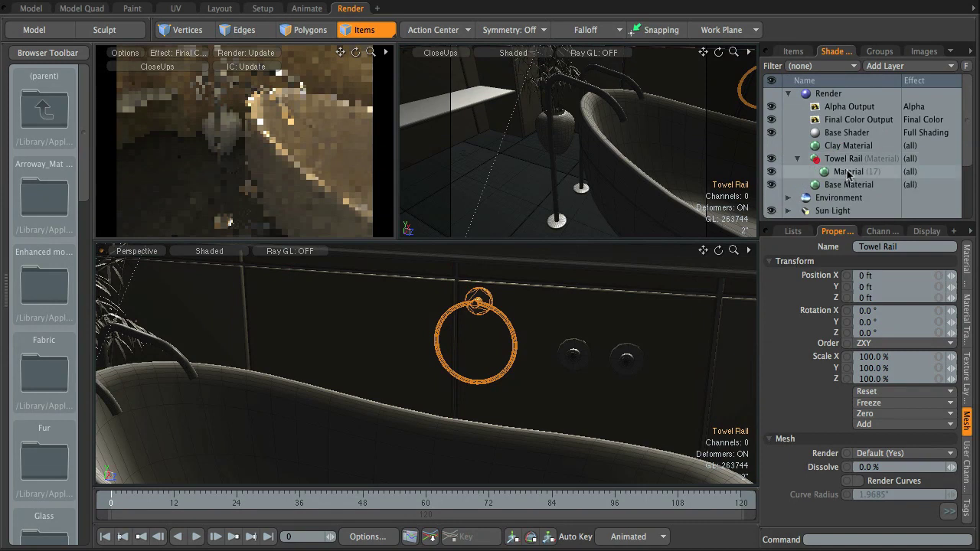
click(848, 173)
key(Delete)
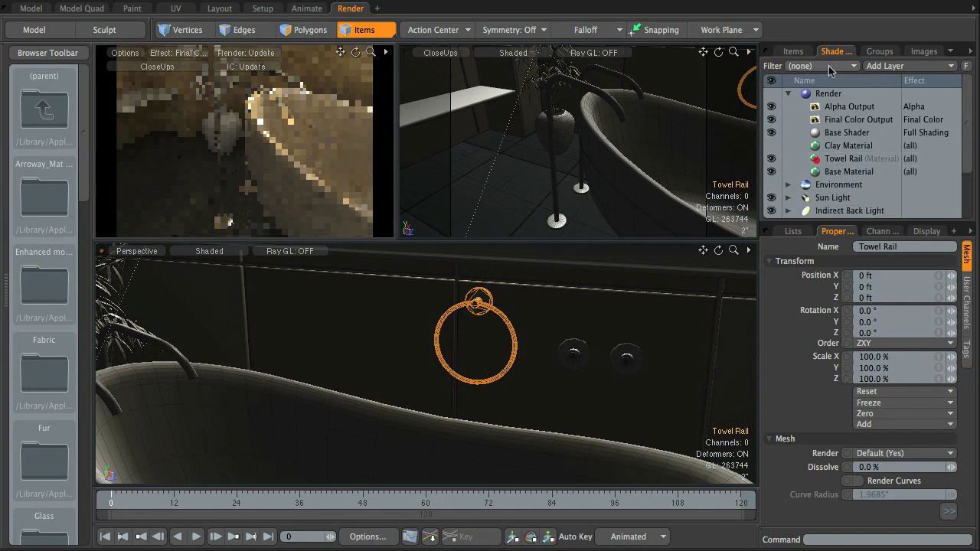
Clear the towel rail filter, select the bath mesh, and filter the shader tree on it.
click(821, 66)
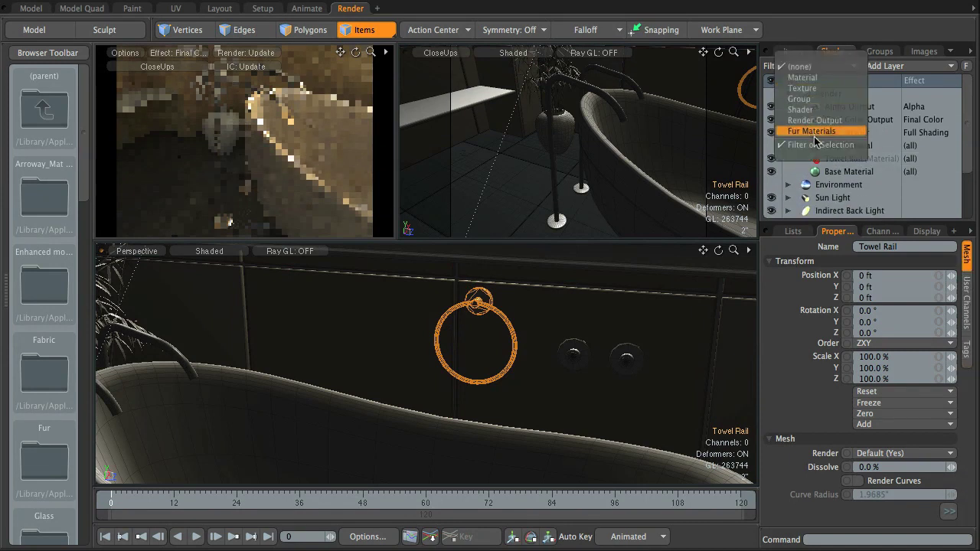
click(817, 145)
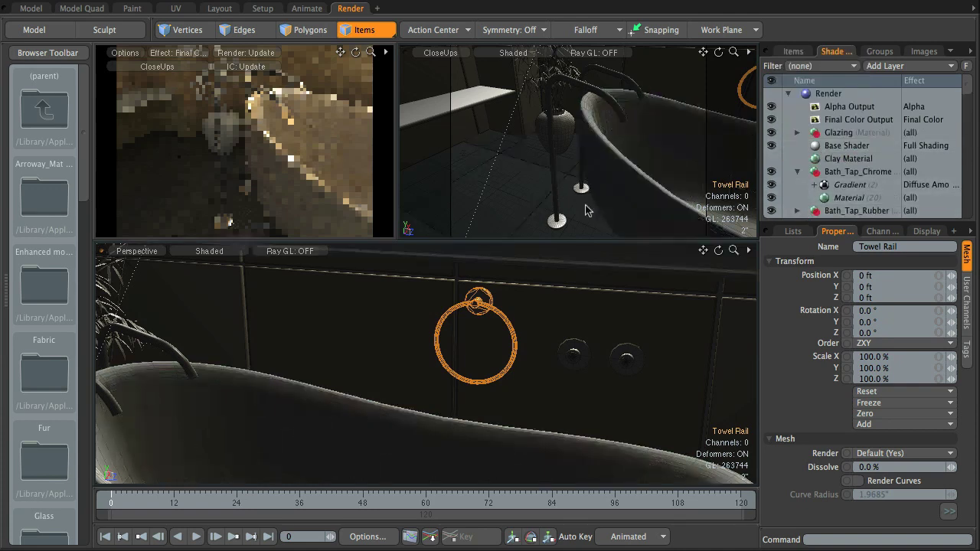
alt+drag(537, 314, 536, 339)
click(468, 382)
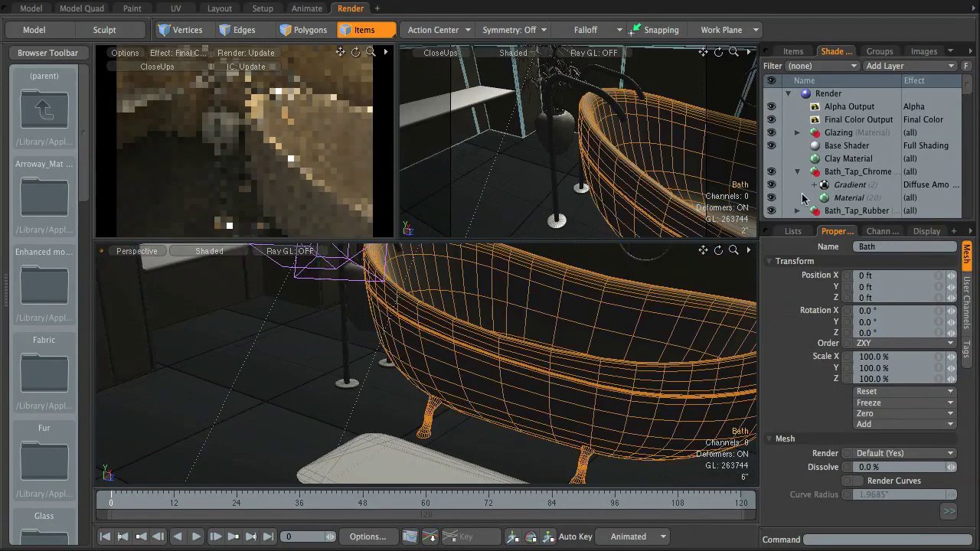
click(826, 66)
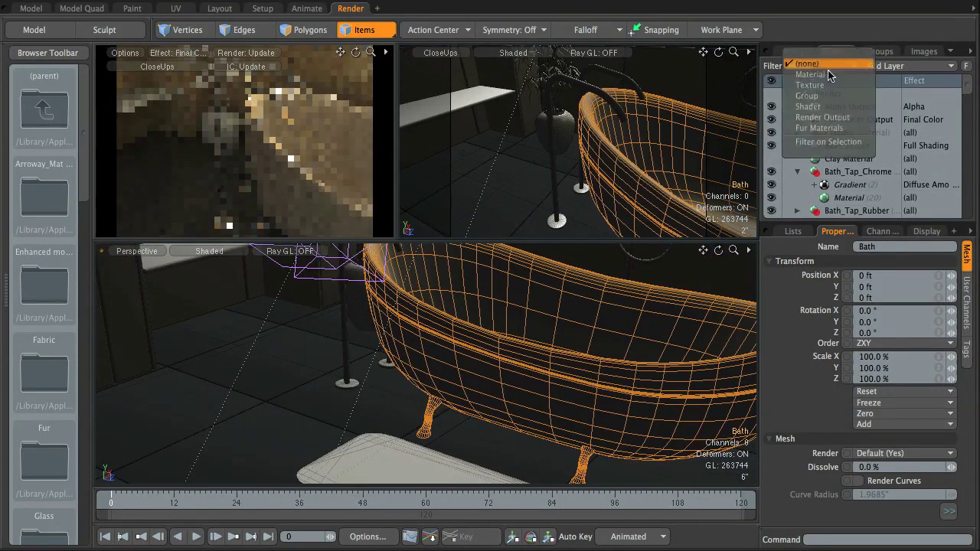
click(830, 143)
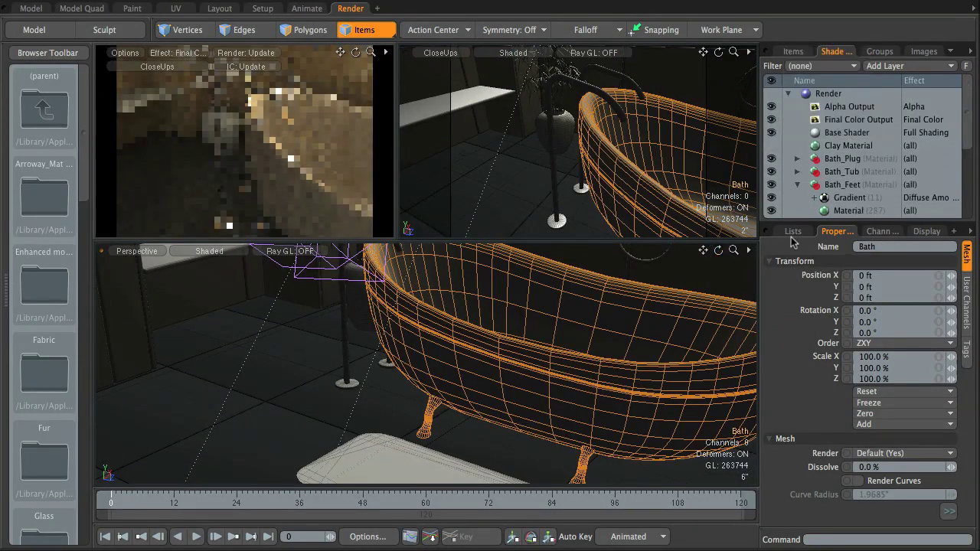
Create another pair of instances from the original Gradient and Material layers of the bath feet for the towel rail.
click(848, 210)
shift+click(849, 198)
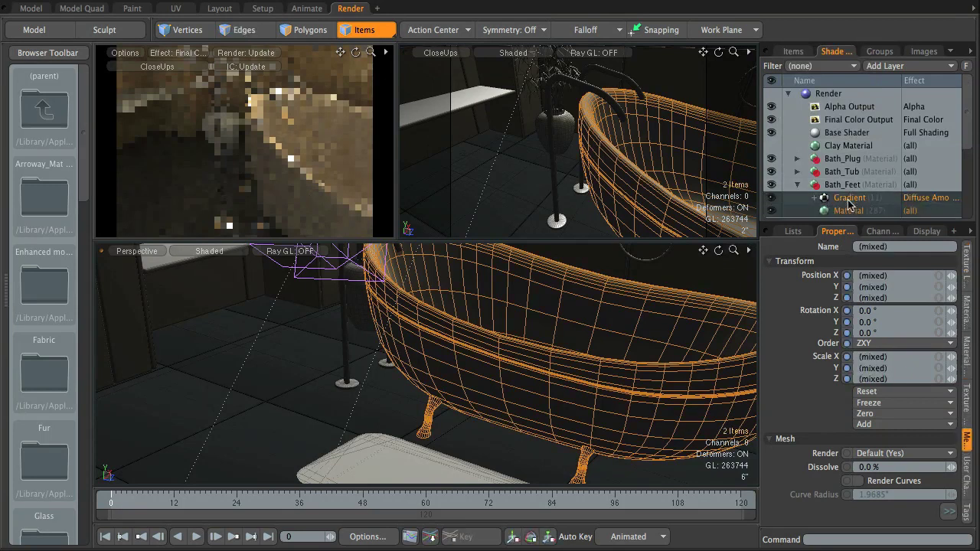
right_click(848, 200)
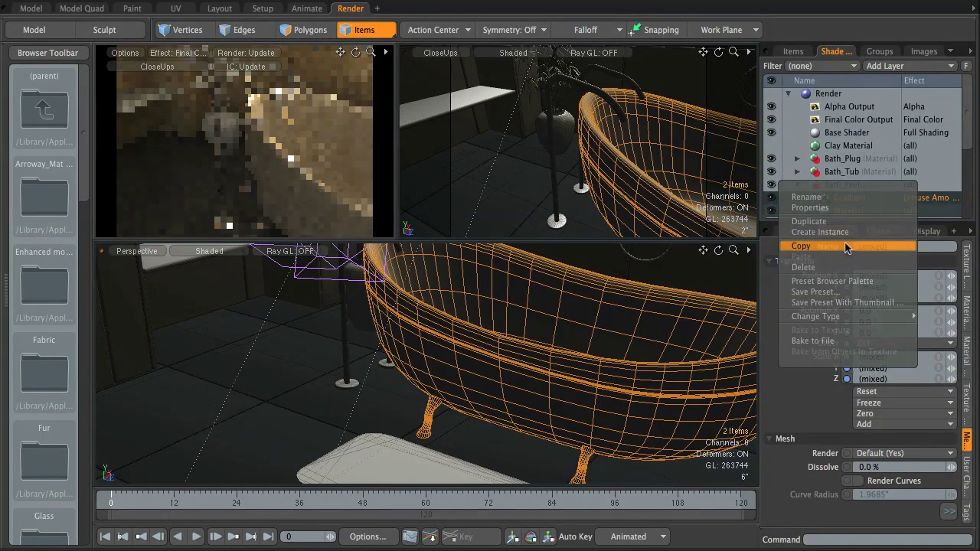
click(844, 237)
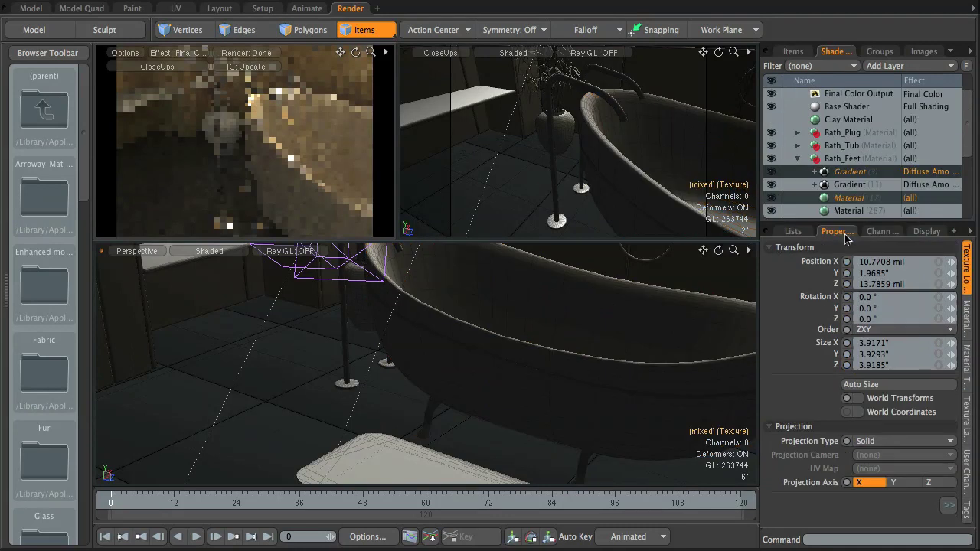
Turn off the selection filter and move the instanced Gradient and Material layers from the Bath_Feet group into the Towel Rail group.
click(831, 66)
click(821, 147)
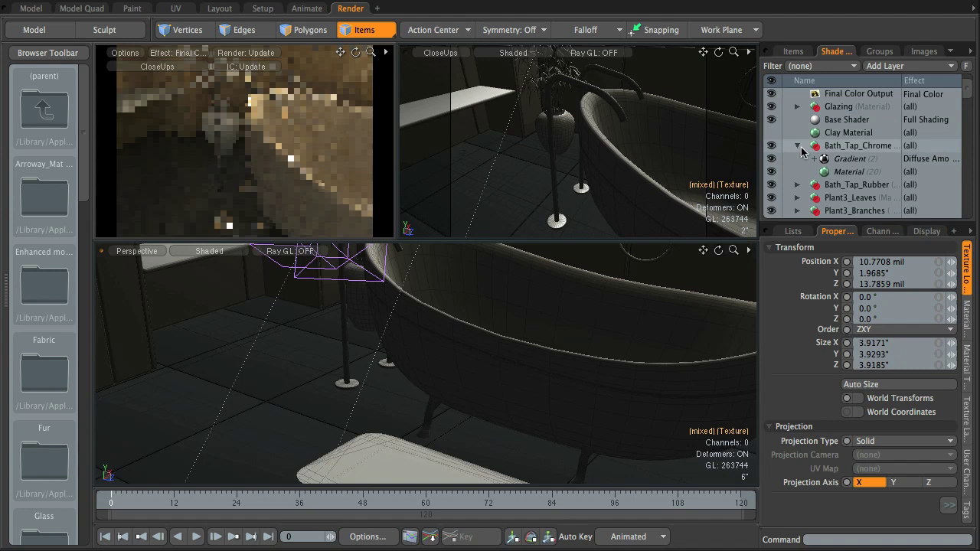
click(796, 147)
scroll(852, 149, down, 5)
scroll(852, 150, up, 3)
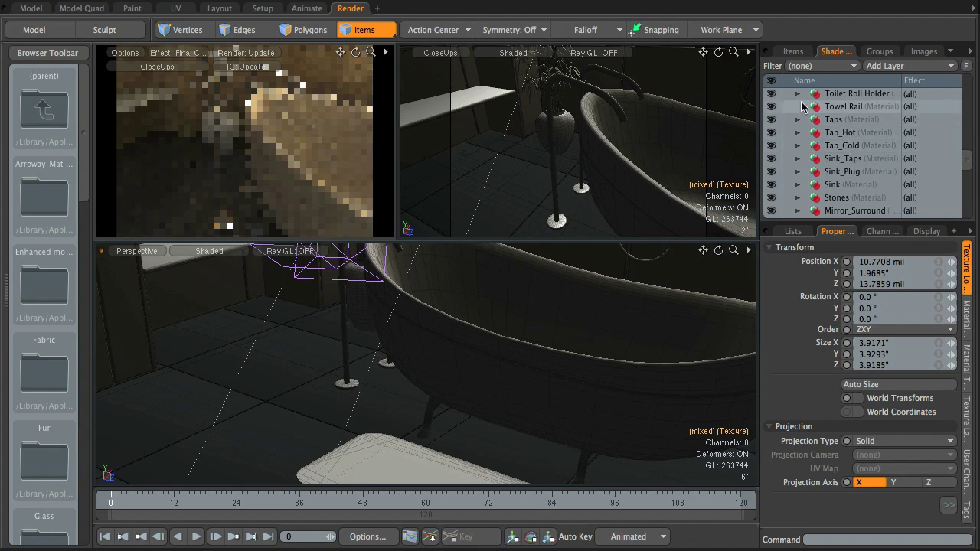
scroll(856, 113, down, 4)
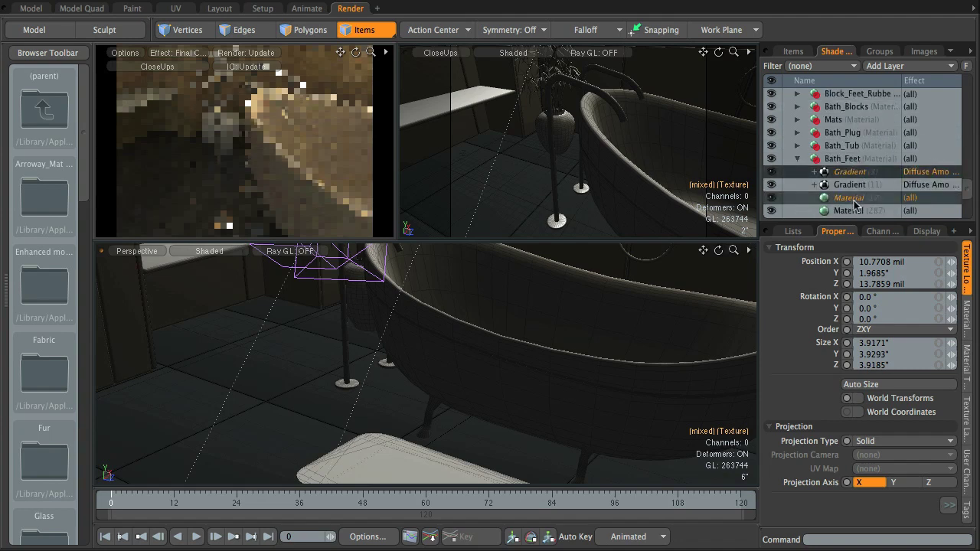
drag(849, 172, 861, 119)
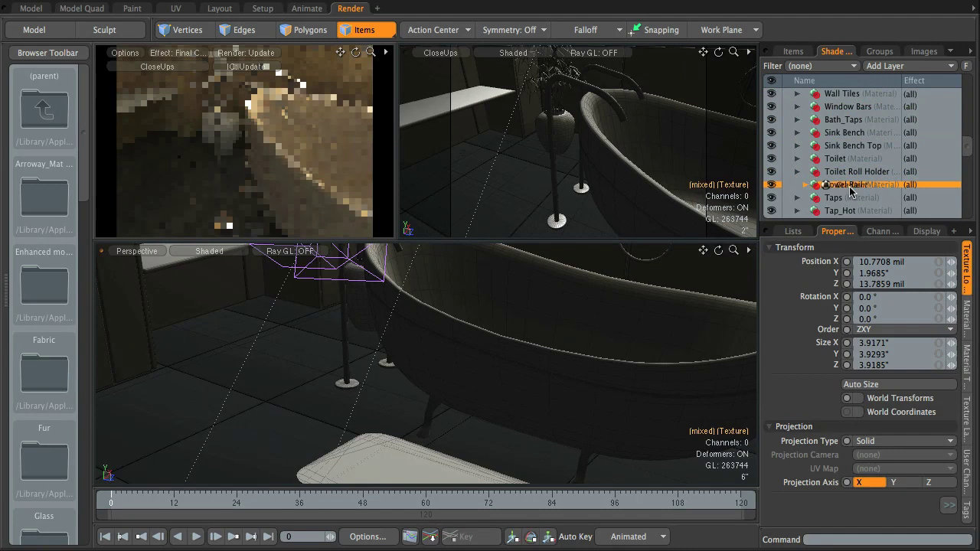
drag(851, 192, 849, 190)
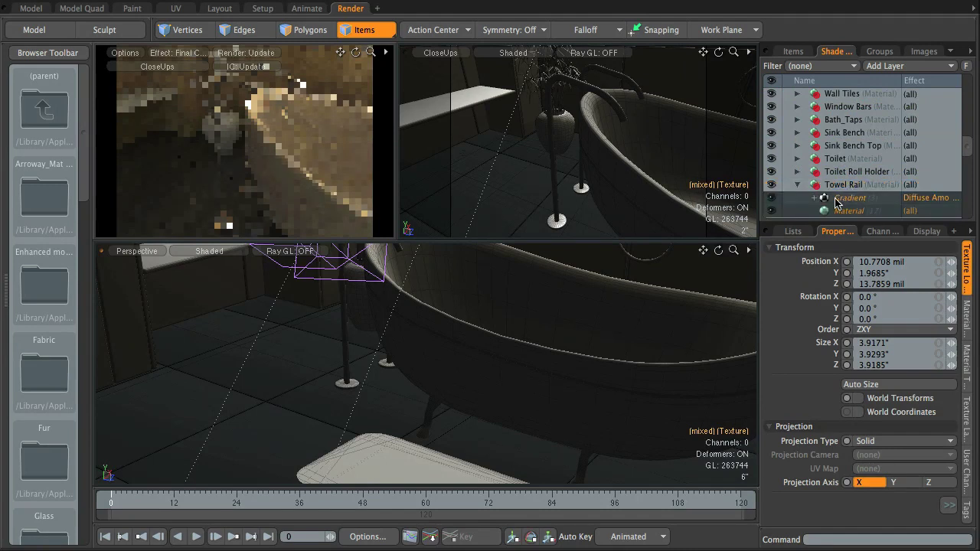
click(798, 185)
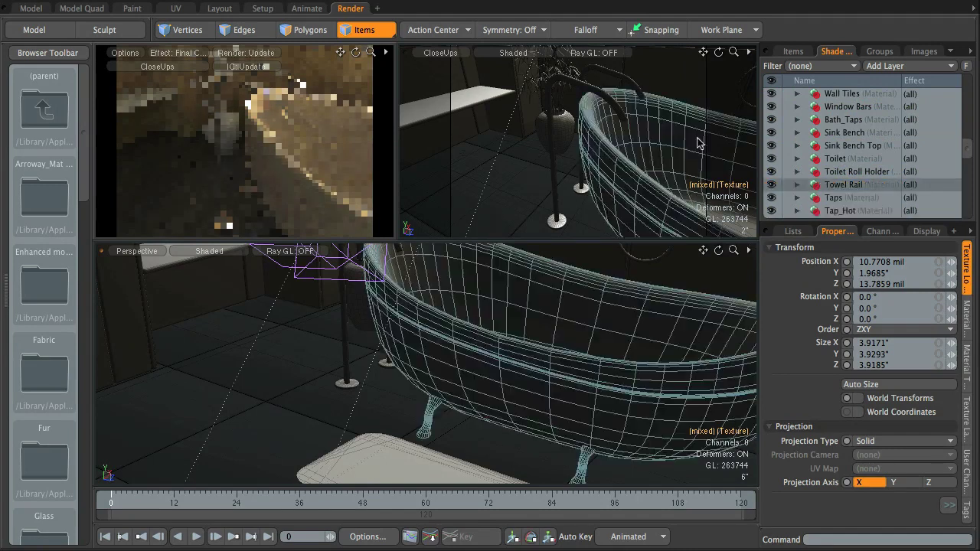
Select the tap handles mesh on the wall and filter the shader tree on that selection.
alt+drag(573, 159, 713, 175)
ctrl+alt+drag(610, 159, 654, 179)
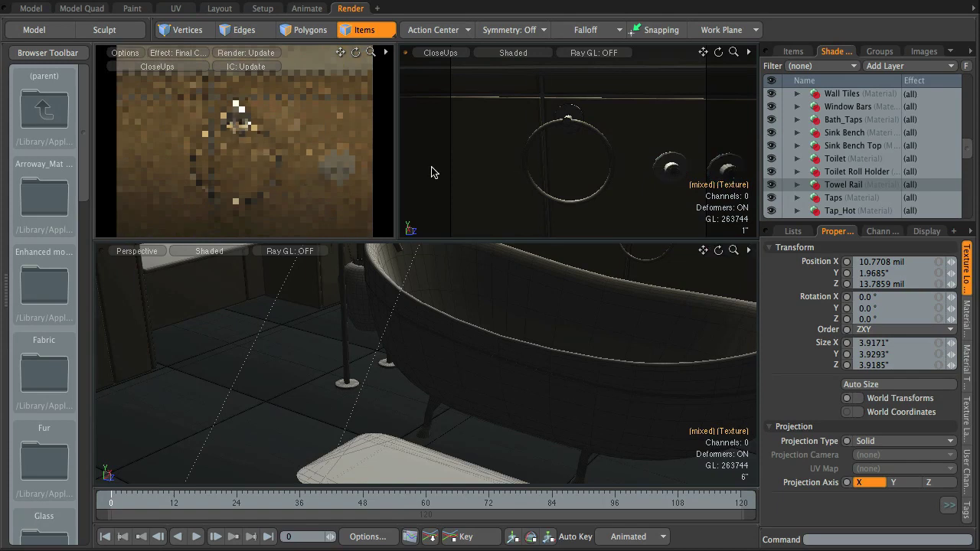
alt+shift+drag(628, 155, 508, 148)
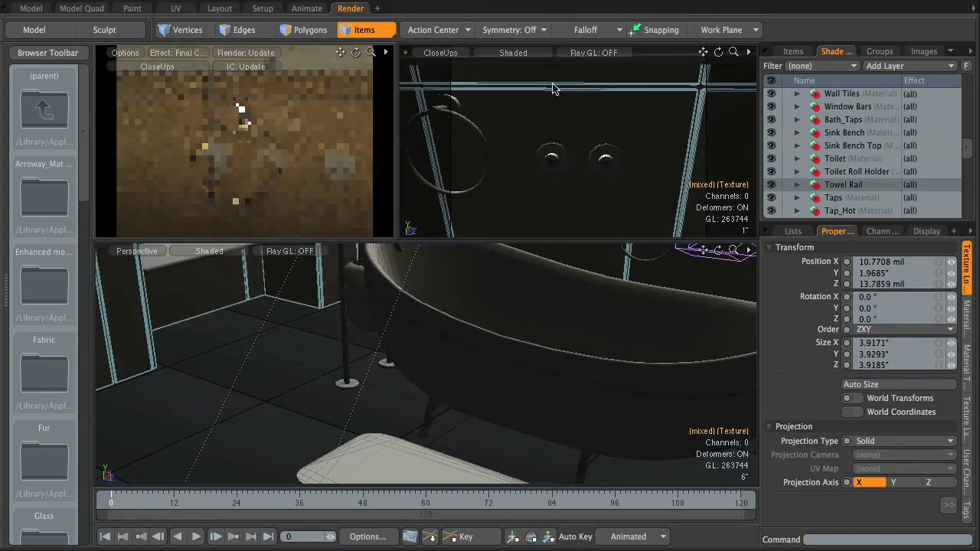
alt+drag(597, 306, 605, 344)
alt+shift+drag(604, 344, 505, 386)
ctrl+alt+drag(505, 386, 587, 332)
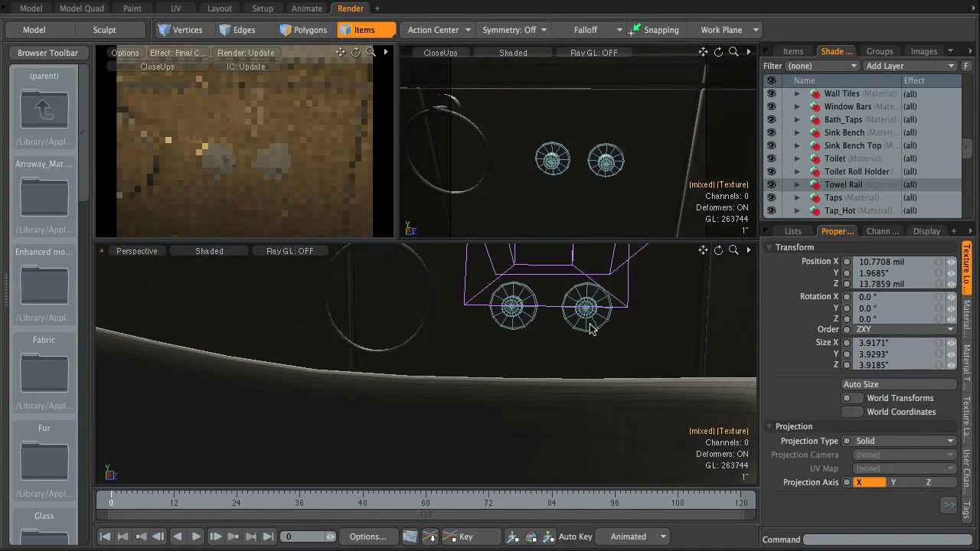
click(586, 315)
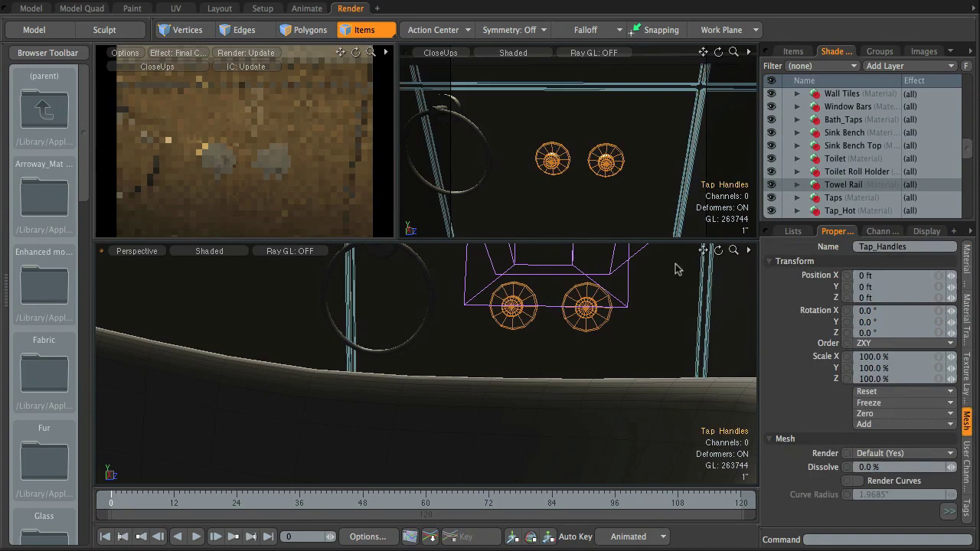
click(809, 68)
scroll(858, 153, down, 3)
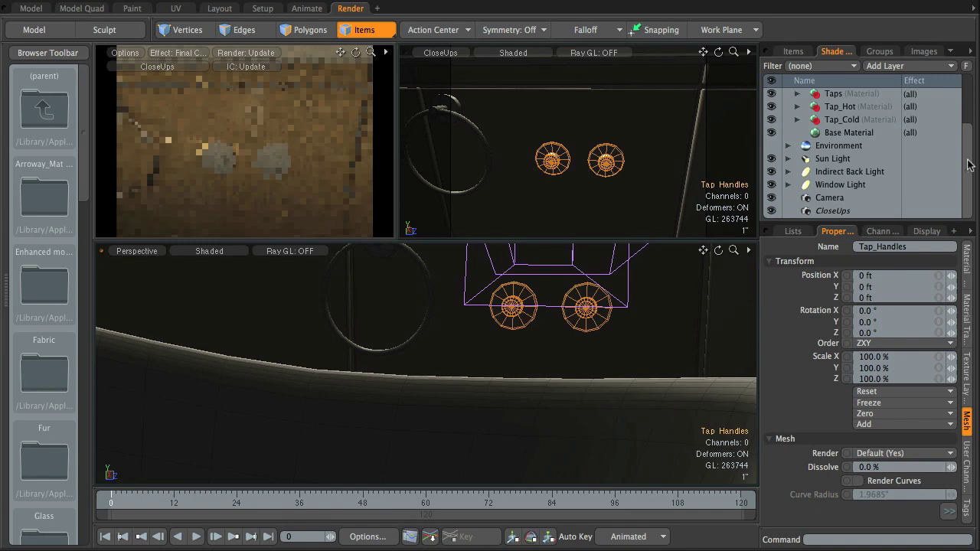
scroll(957, 162, up, 2)
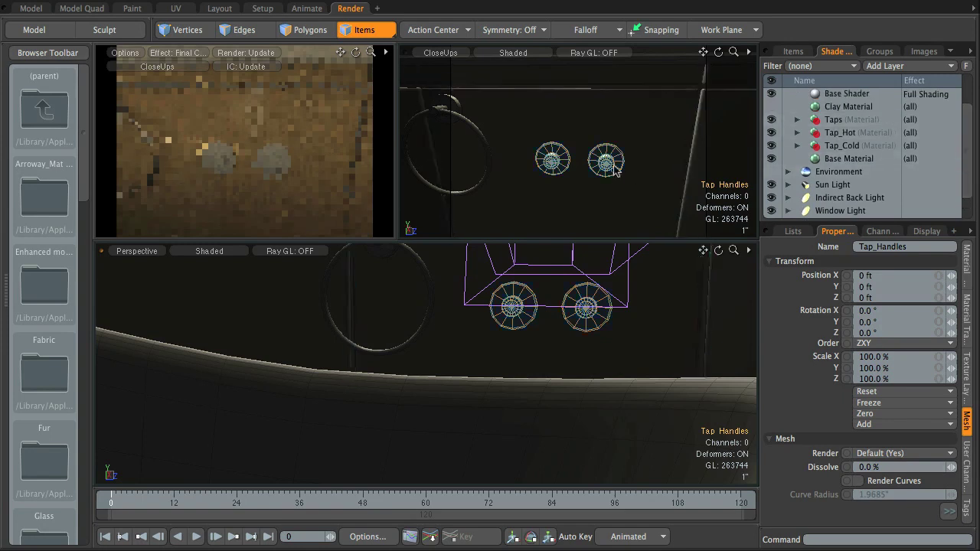
Delete the Material layer from the Taps group.
click(797, 120)
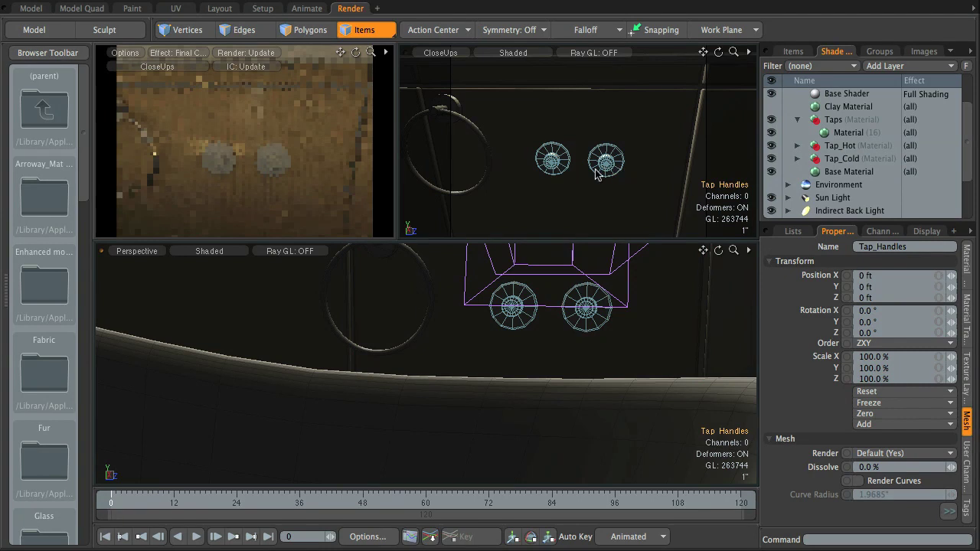
click(851, 134)
key(Delete)
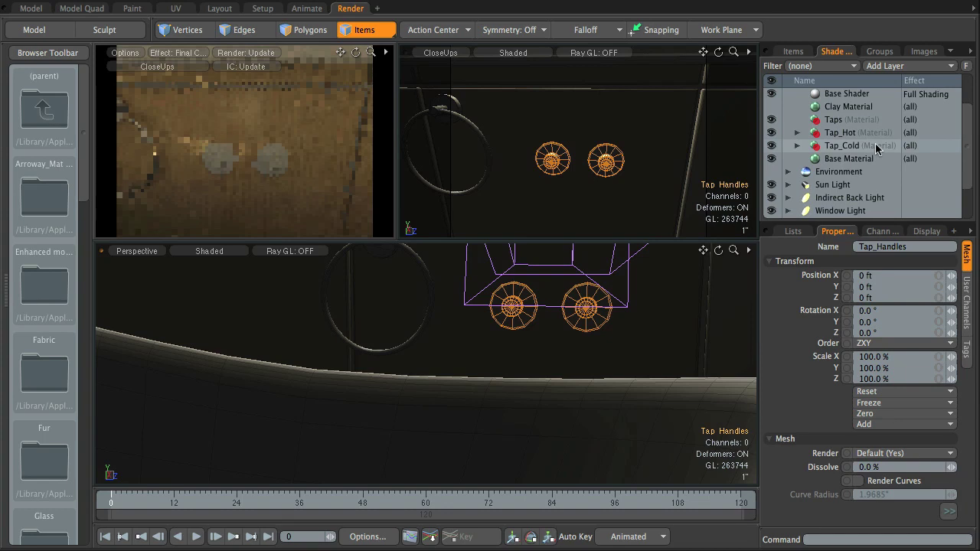
Select the bath mesh and create instances of the original Gradient and Material layers in its Bath_Feet group.
click(830, 67)
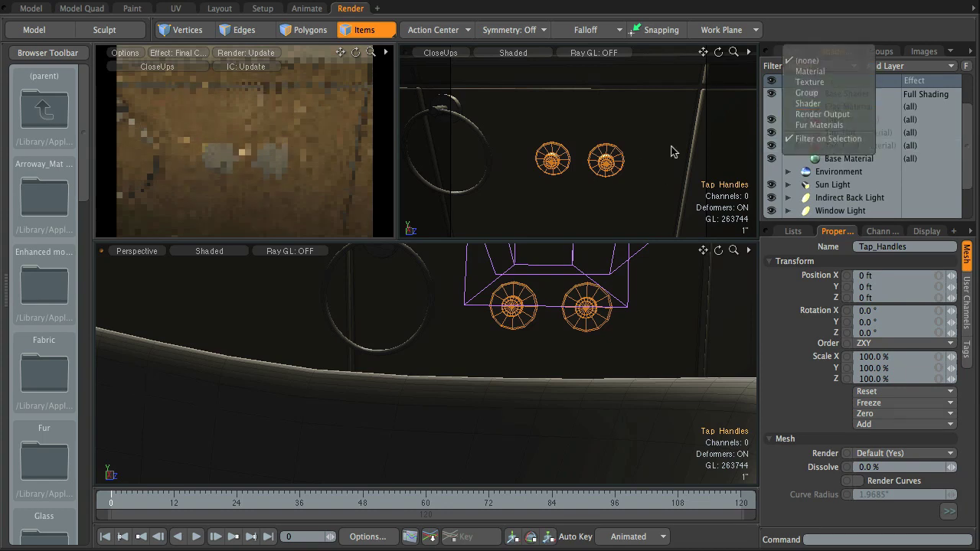
alt+drag(659, 207, 661, 158)
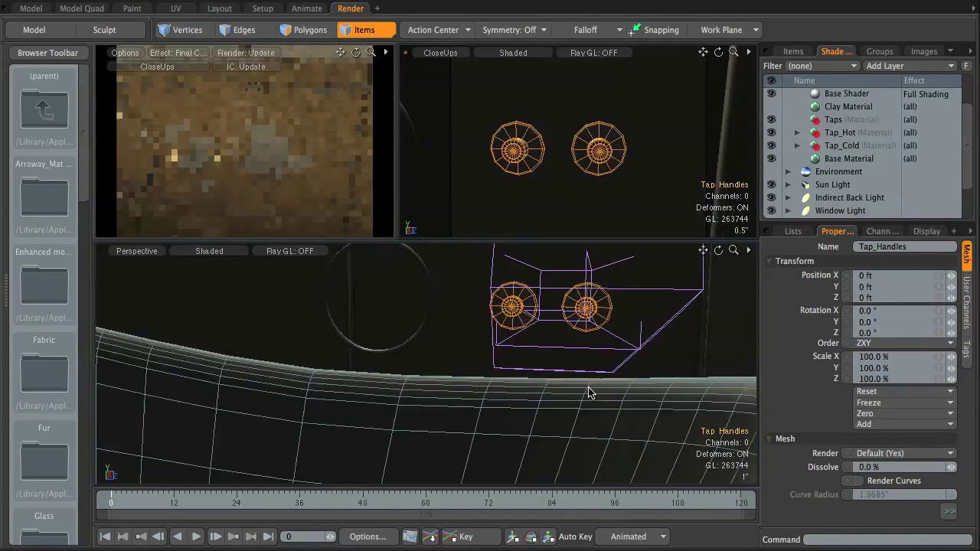
ctrl+alt+drag(589, 393, 396, 418)
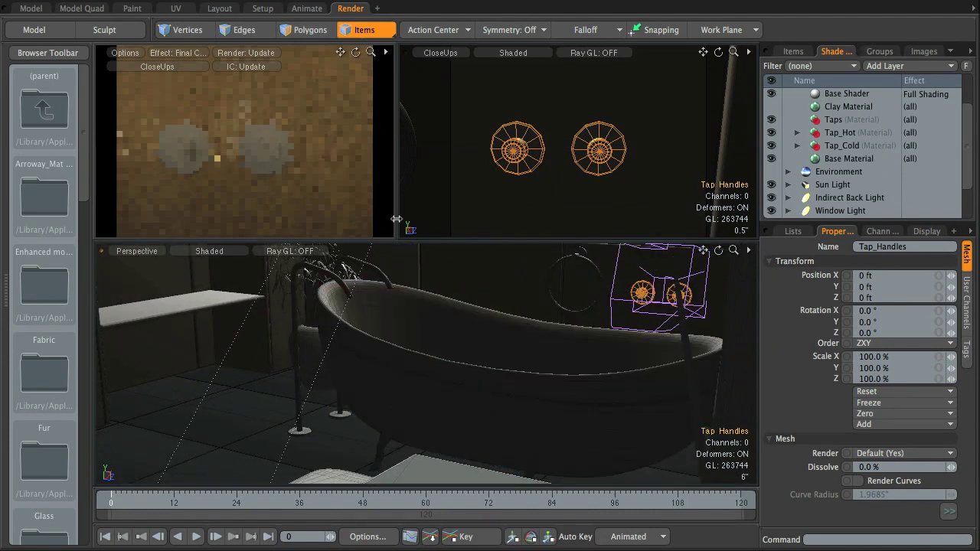
click(375, 465)
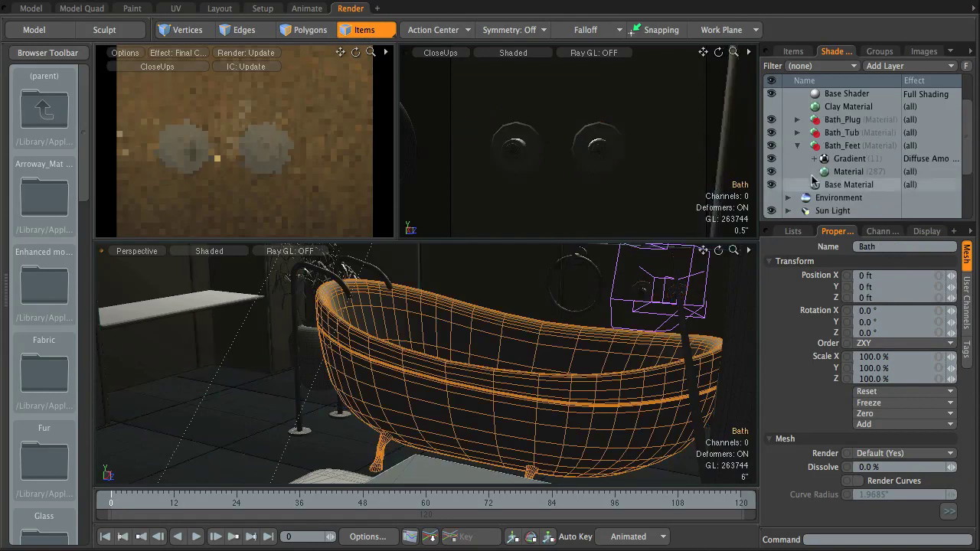
click(854, 173)
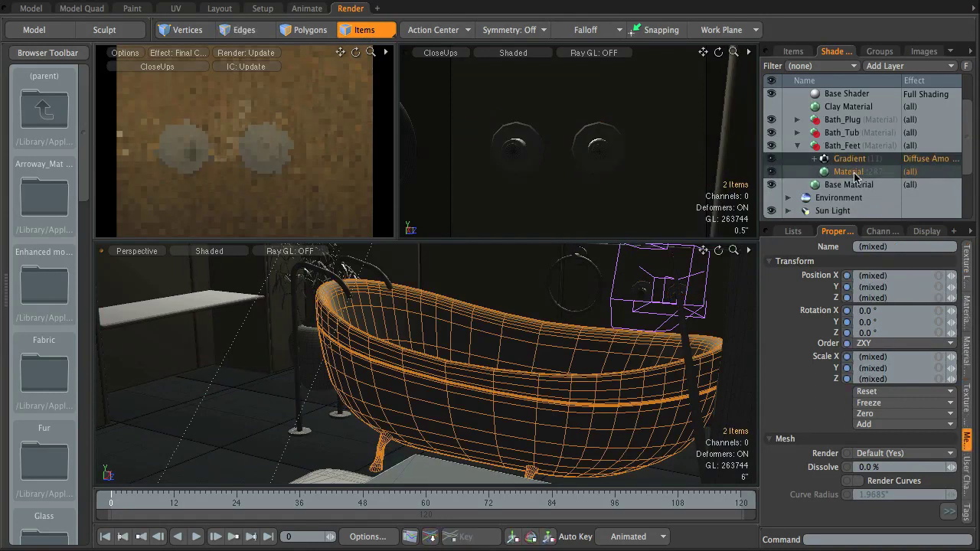
right_click(851, 173)
click(841, 210)
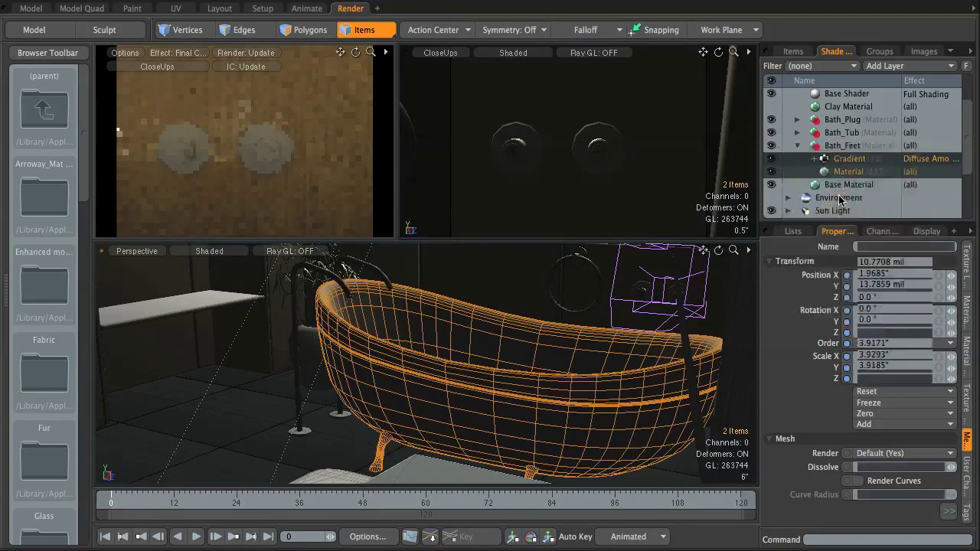
Turn off the selection filter and move the new Gradient and Material instances from the Bath_Feet group into the Taps group.
click(825, 67)
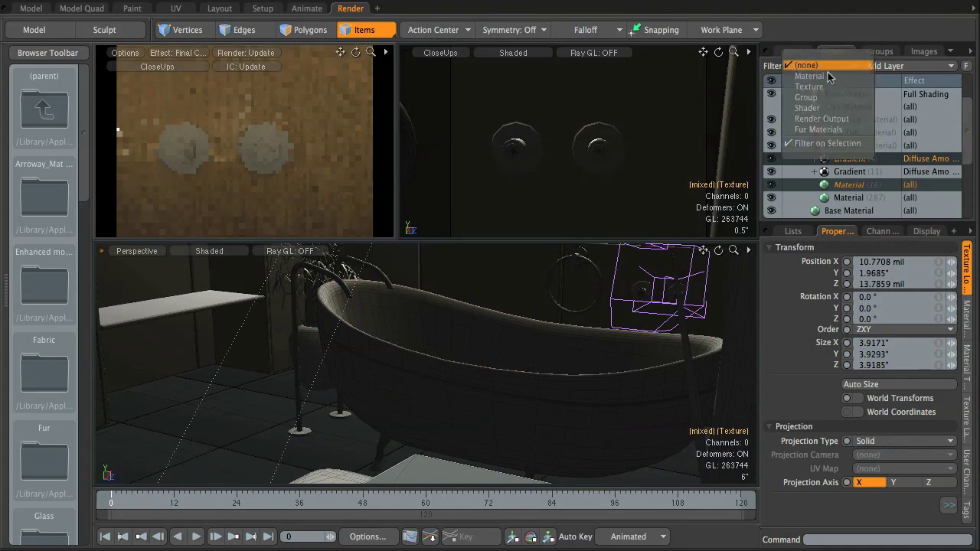
click(816, 146)
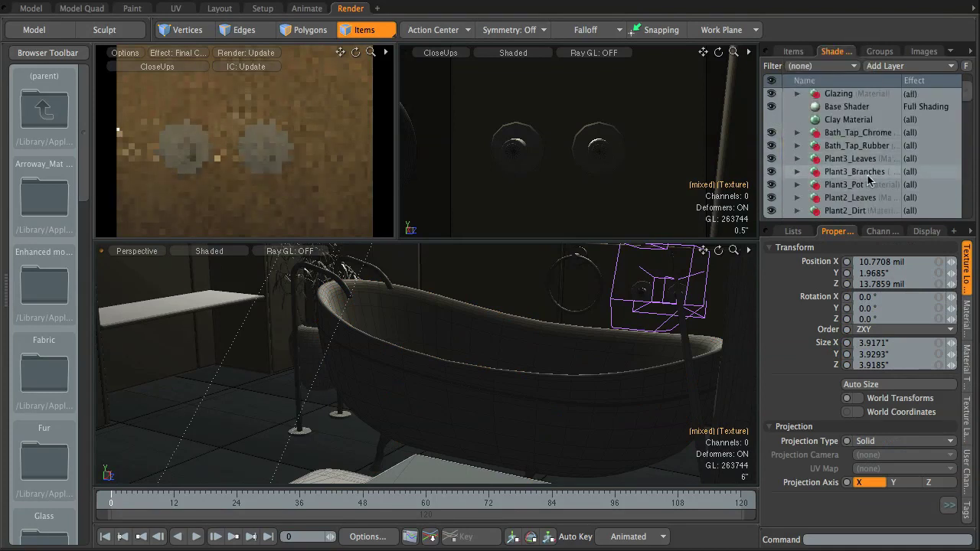
click(827, 65)
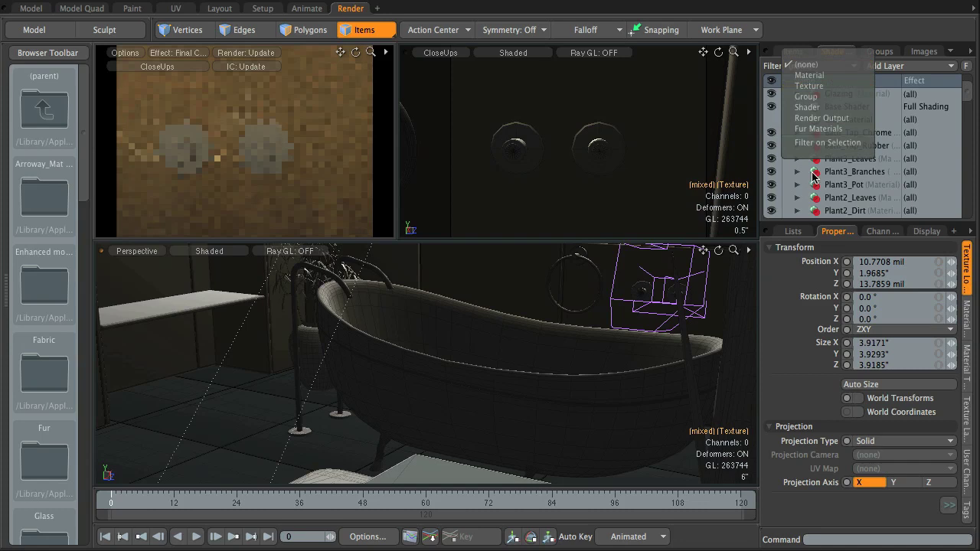
click(844, 63)
scroll(881, 140, down, 3)
scroll(880, 140, down, 5)
scroll(842, 123, up, 1)
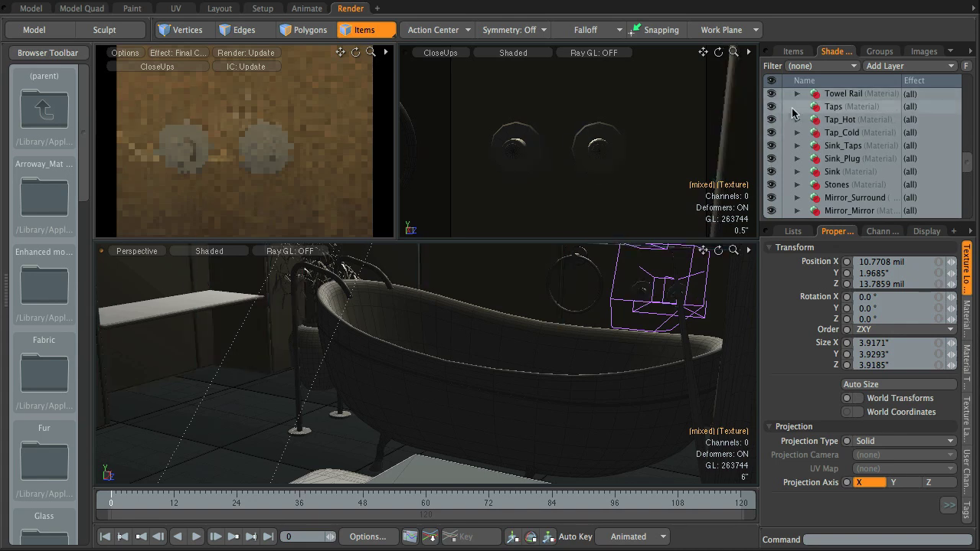
scroll(852, 143, down, 2)
scroll(843, 124, up, 3)
scroll(851, 150, down, 5)
mouse_move(855, 162)
mouse_down()
mouse_move(861, 88)
mouse_move(850, 166)
mouse_up()
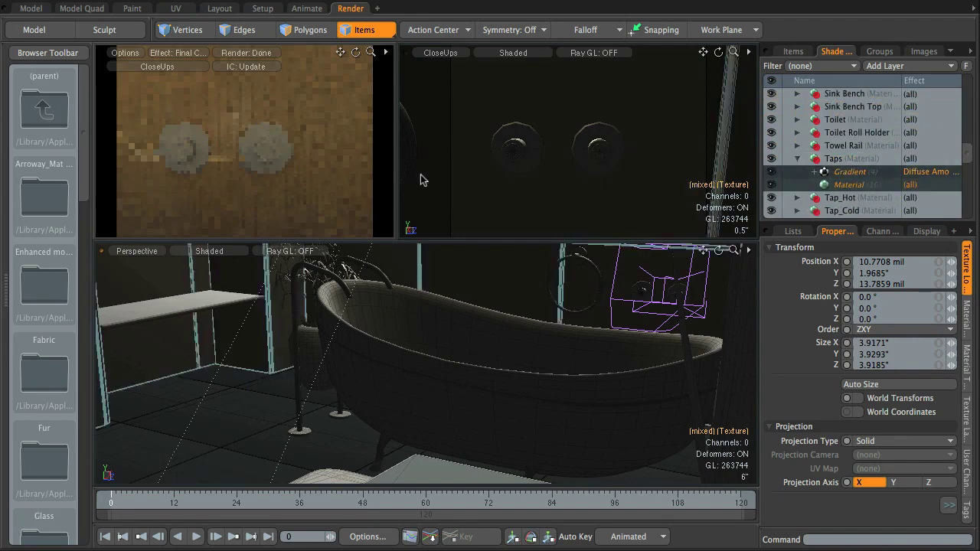
click(797, 160)
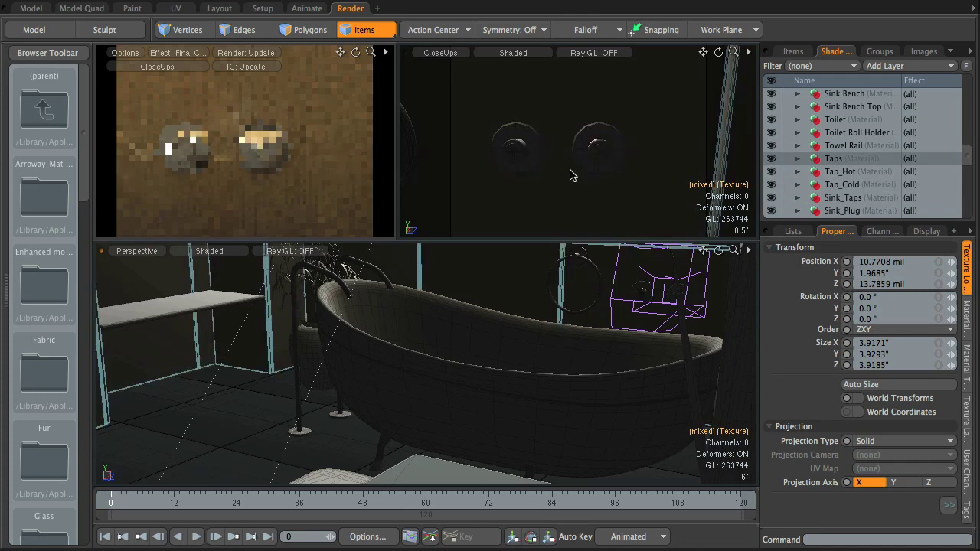
alt+drag(490, 358, 411, 388)
alt+drag(518, 388, 492, 390)
alt+drag(486, 384, 487, 387)
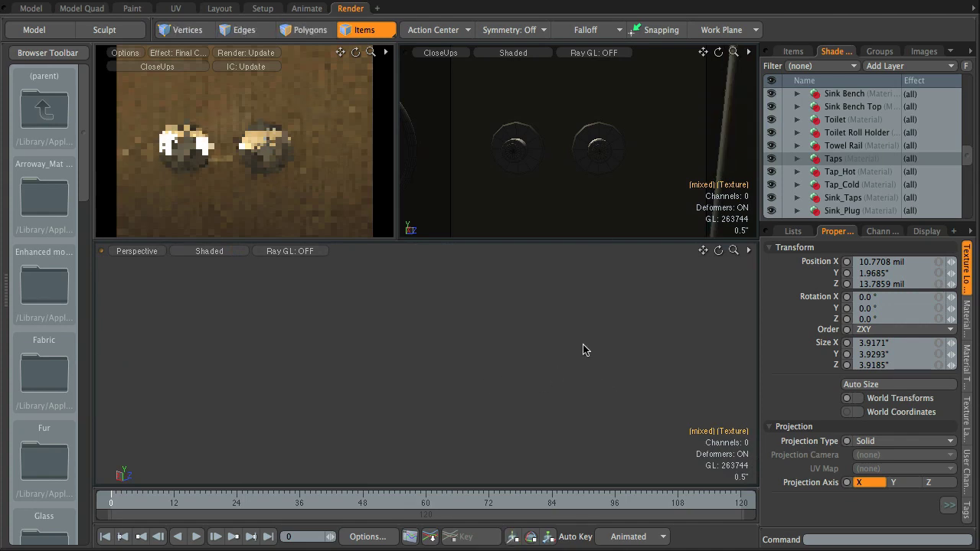
alt+drag(583, 349, 612, 361)
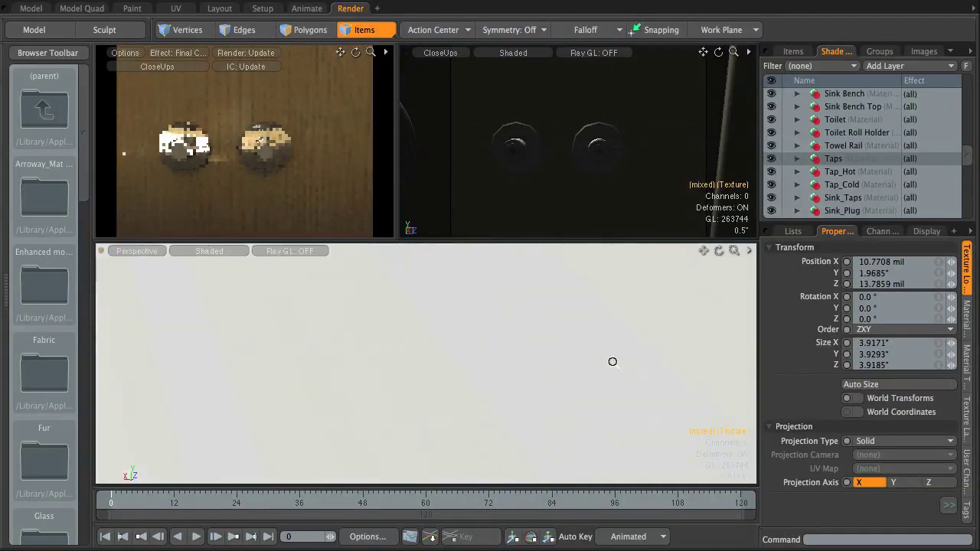
ctrl+alt+drag(499, 348, 702, 368)
alt+shift+drag(636, 336, 581, 337)
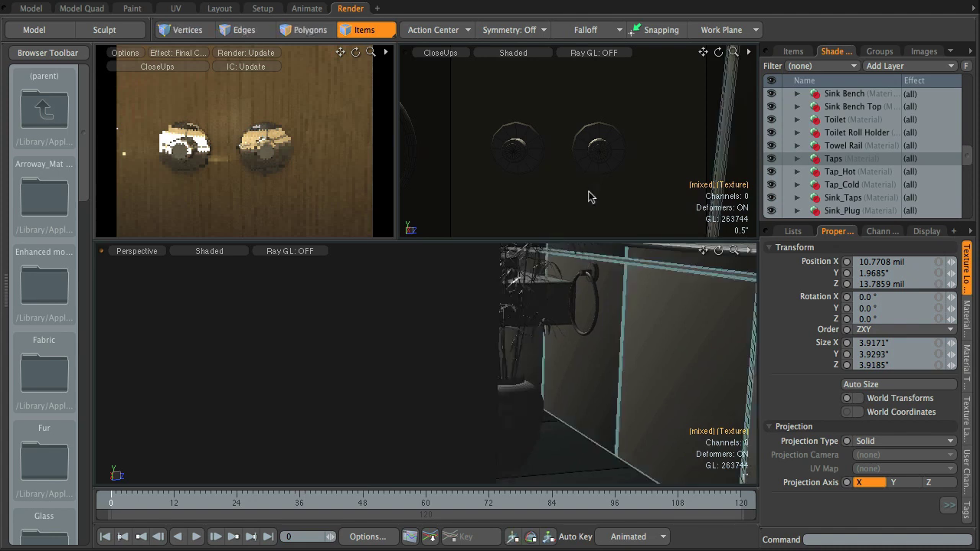
click(533, 212)
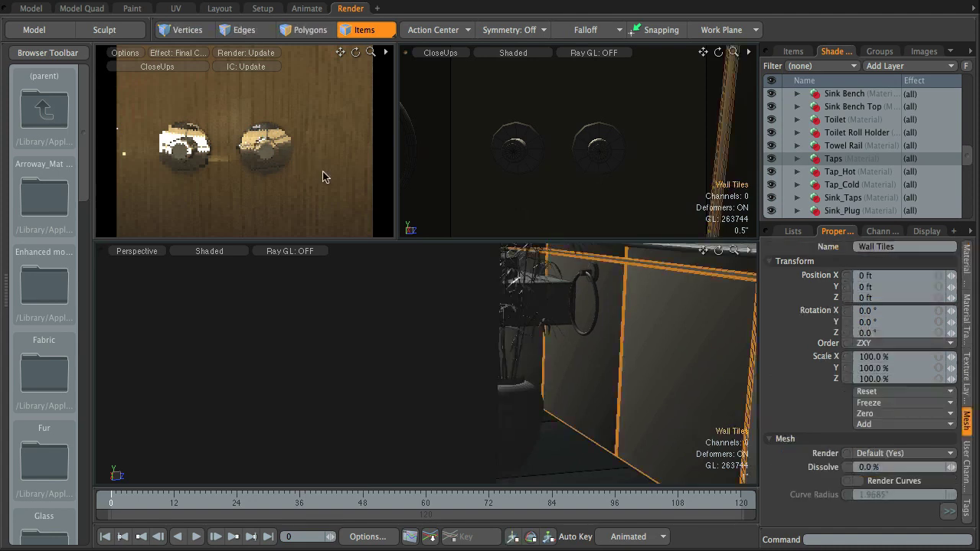
Bring the towel rail into the close-up view, select its mesh, and filter the shader tree on it to examine its layers.
mouse_move(494, 160)
alt+mouse_down()
mouse_move(658, 182)
mouse_move(498, 155)
alt+mouse_up()
alt+drag(498, 155, 576, 161)
alt+shift+drag(636, 159, 535, 157)
mouse_move(536, 158)
alt+mouse_down()
mouse_move(617, 162)
mouse_move(527, 150)
mouse_move(579, 125)
mouse_move(542, 157)
alt+mouse_up()
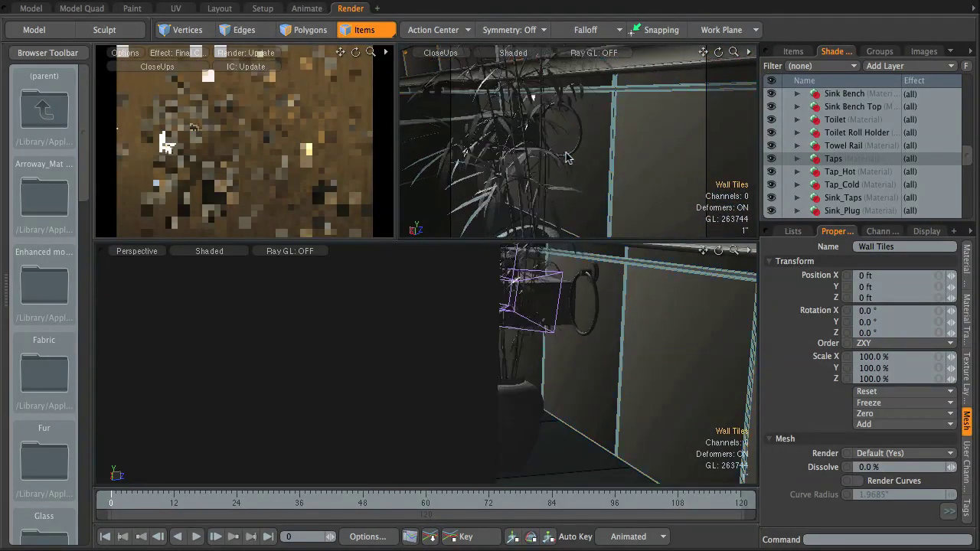
ctrl+alt+drag(566, 158, 665, 157)
alt+shift+drag(587, 146, 598, 197)
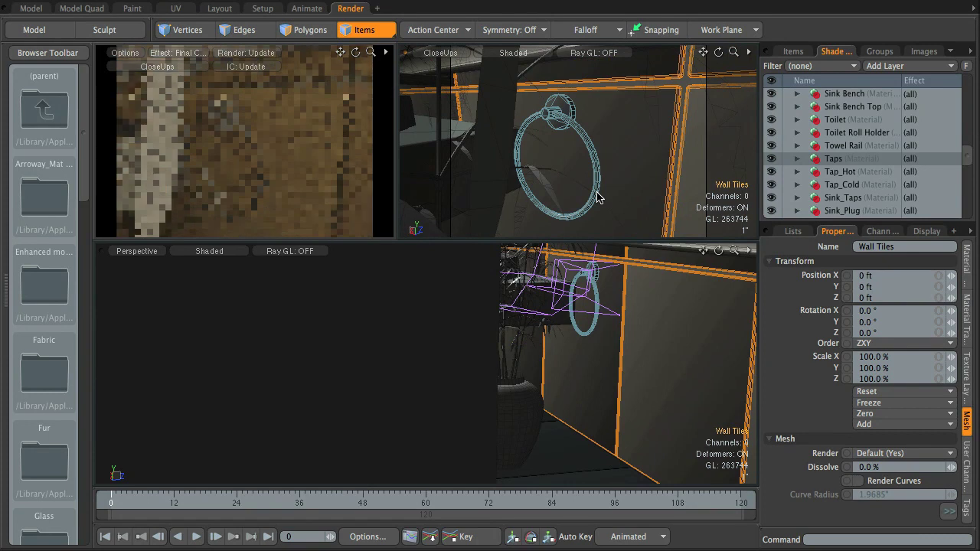
click(564, 130)
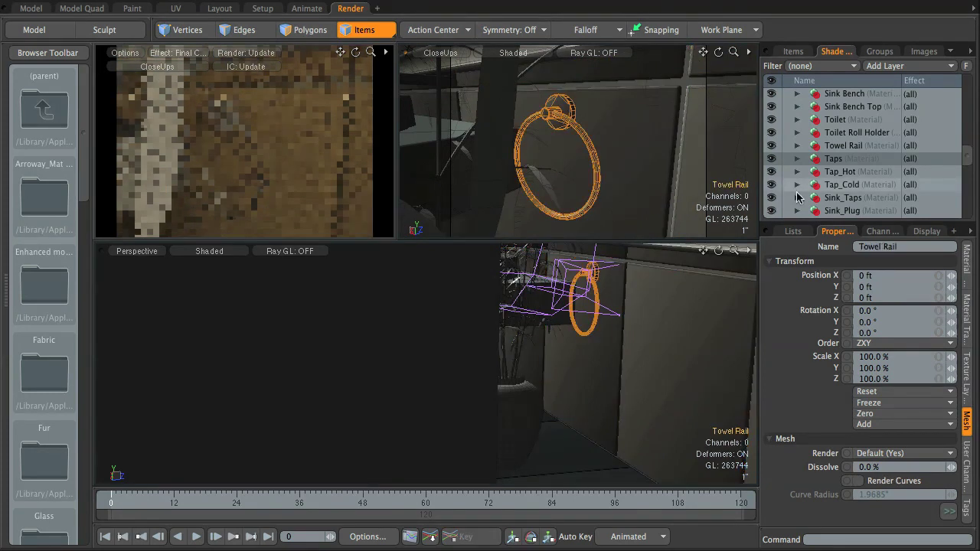
click(845, 67)
click(829, 146)
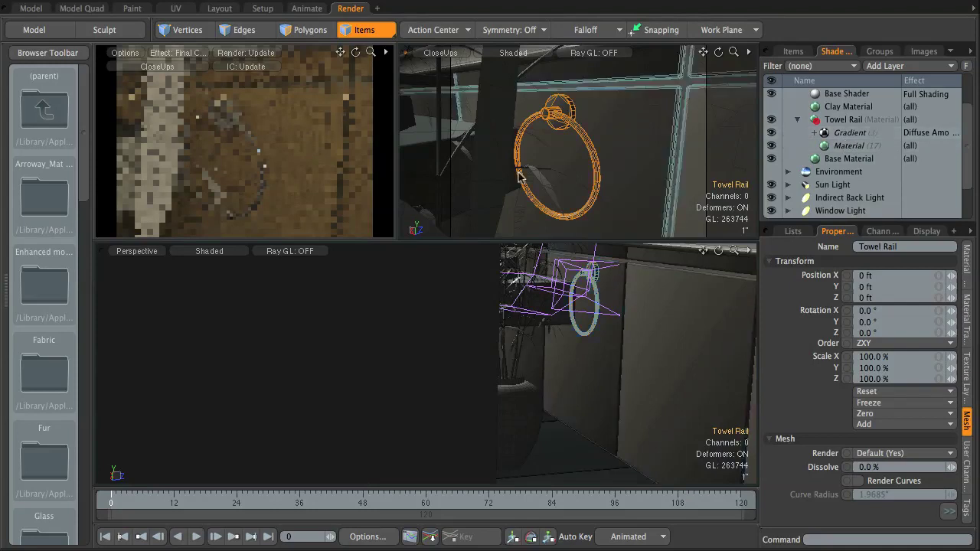
Select the tap handles mesh in the close-up view and examine the layers inside its Taps material group.
ctrl+alt+drag(657, 150, 590, 129)
click(591, 129)
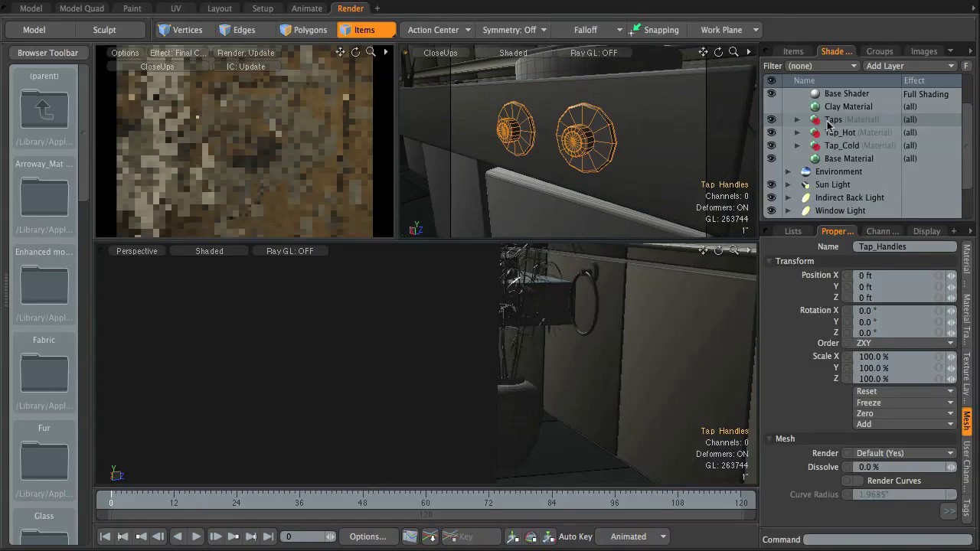
click(796, 120)
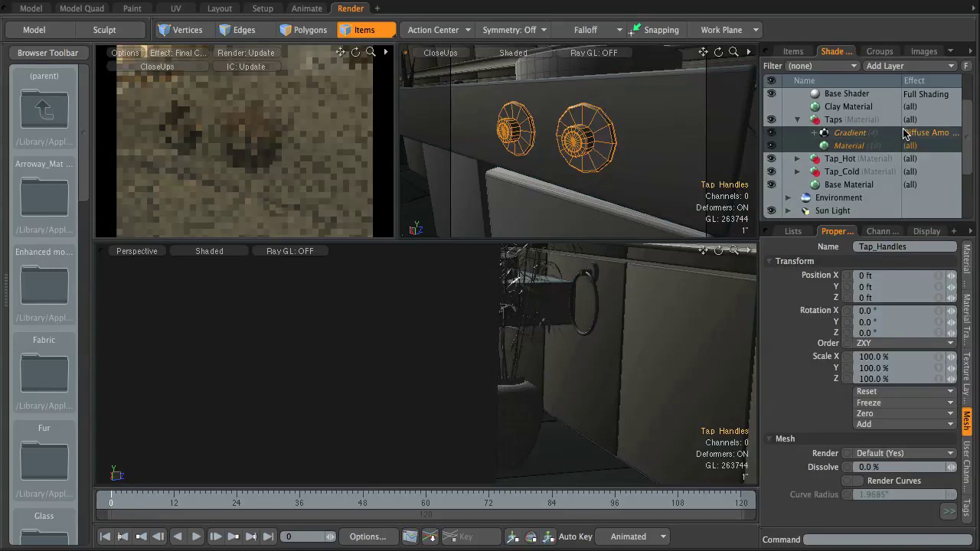
click(797, 120)
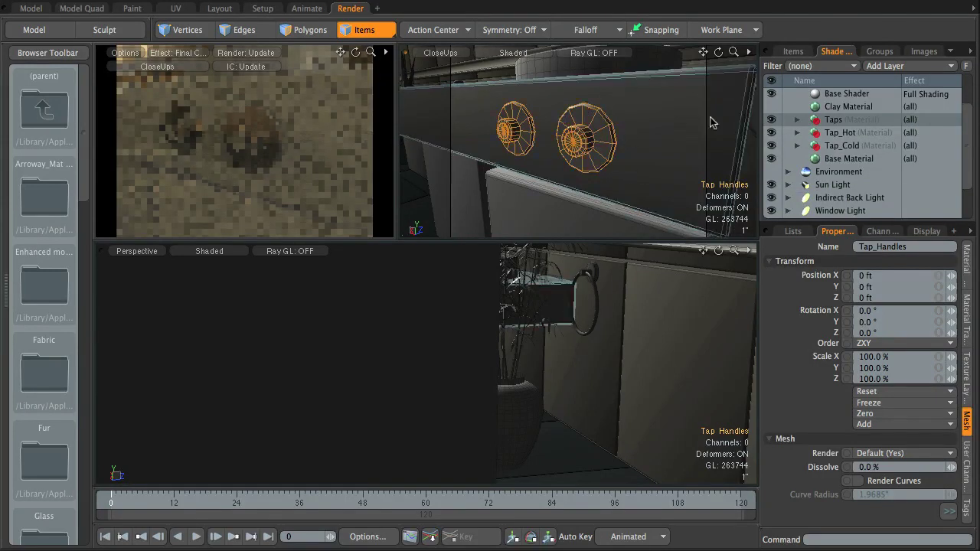
Select the sink taps mesh and delete the Material layer from its Sink_Taps group.
ctrl+alt+drag(630, 173, 612, 191)
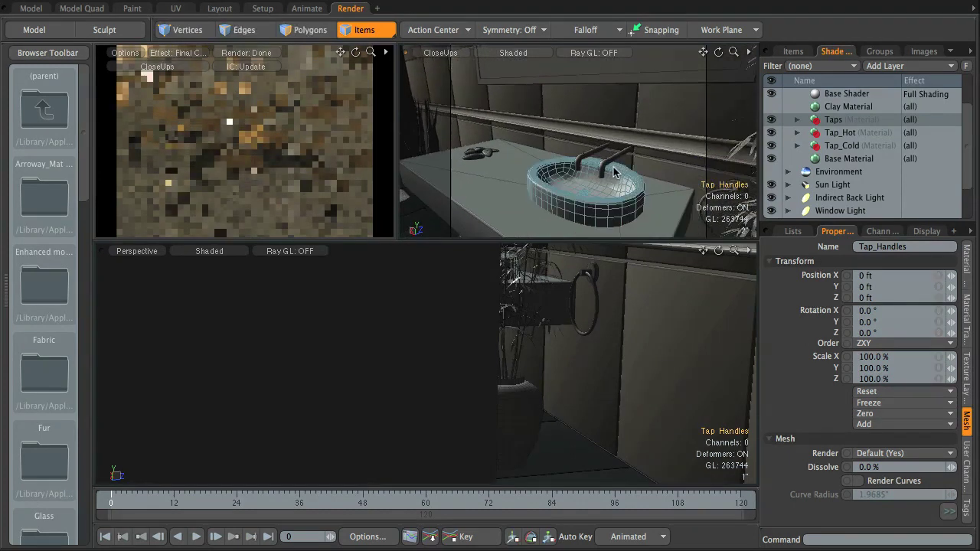
click(611, 172)
click(797, 119)
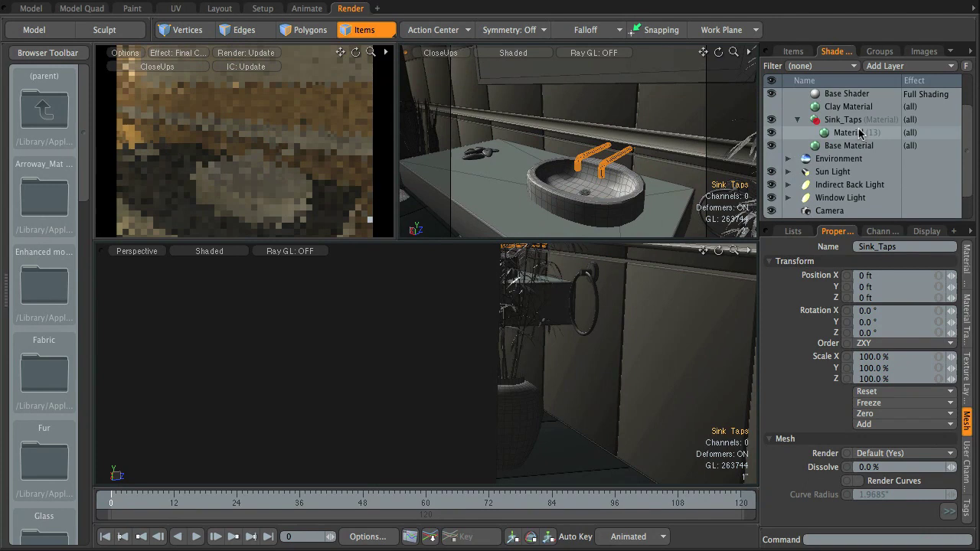
click(858, 132)
key(Delete)
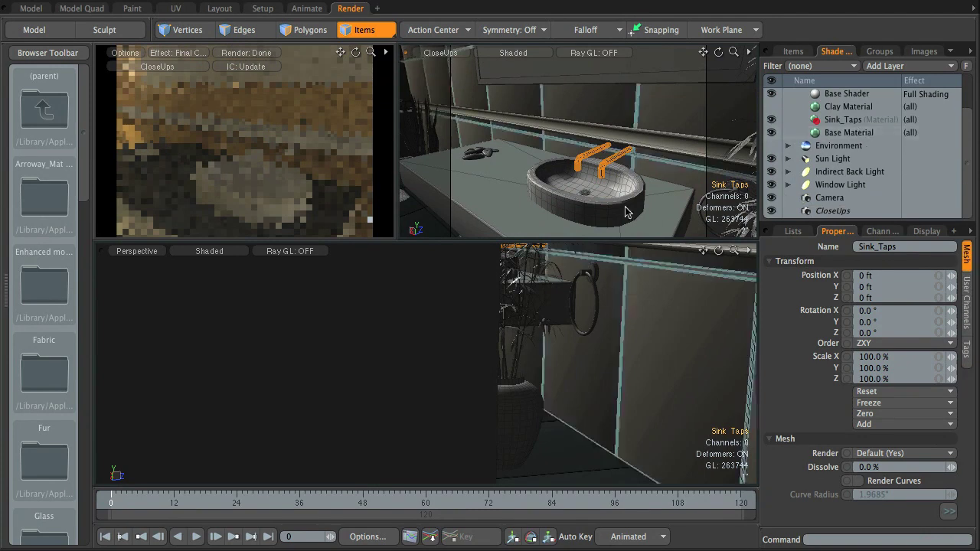
Select the bath mesh and create instances of the Gradient and Material layers in its Bath_Feet group.
alt+drag(626, 211, 498, 151)
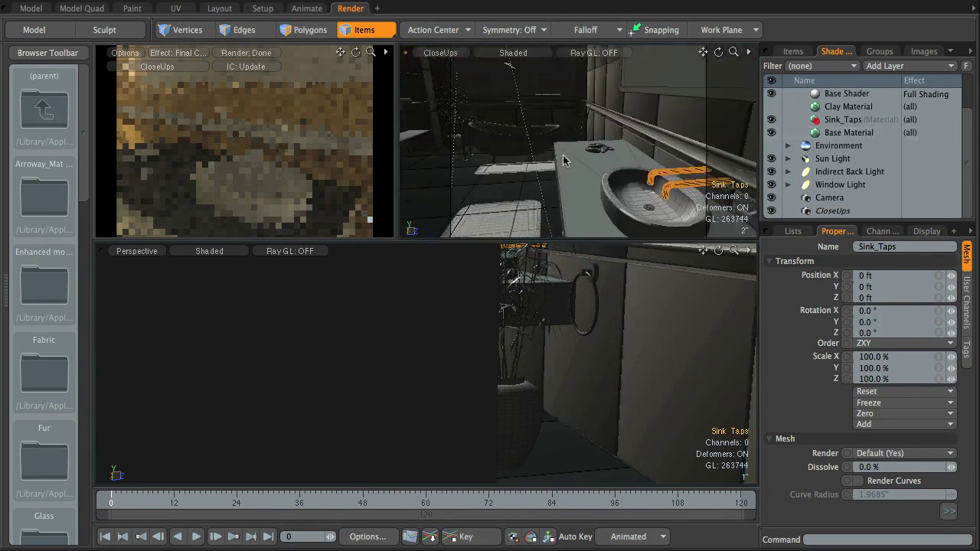
click(499, 153)
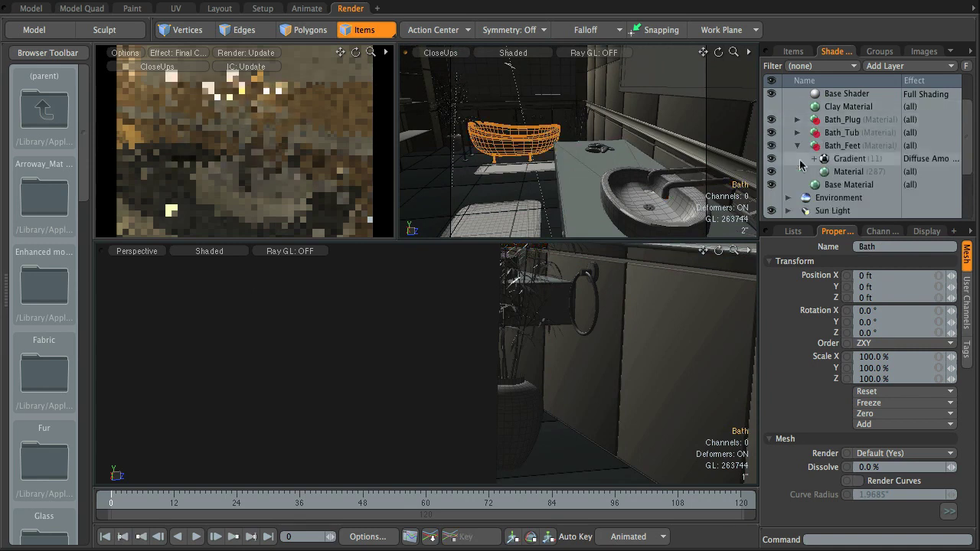
click(849, 160)
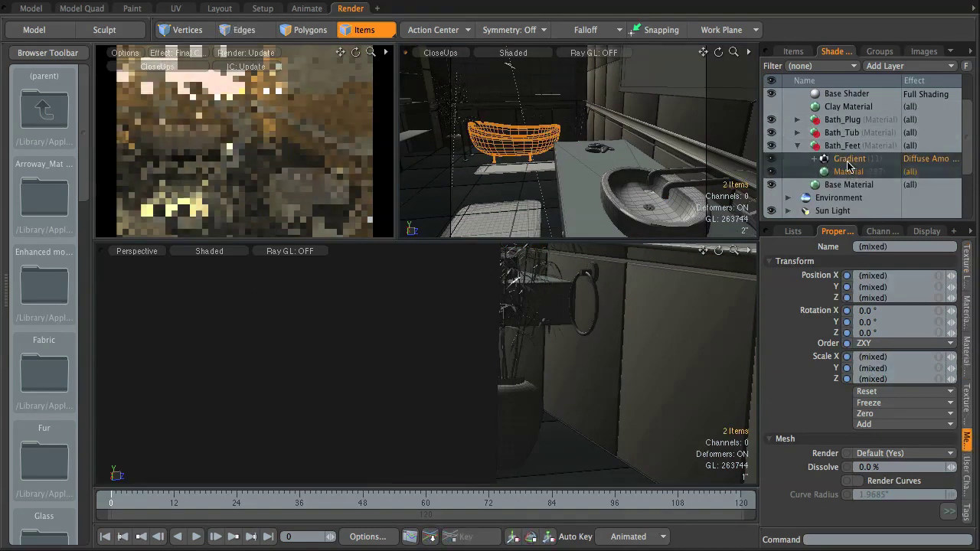
right_click(849, 173)
click(835, 196)
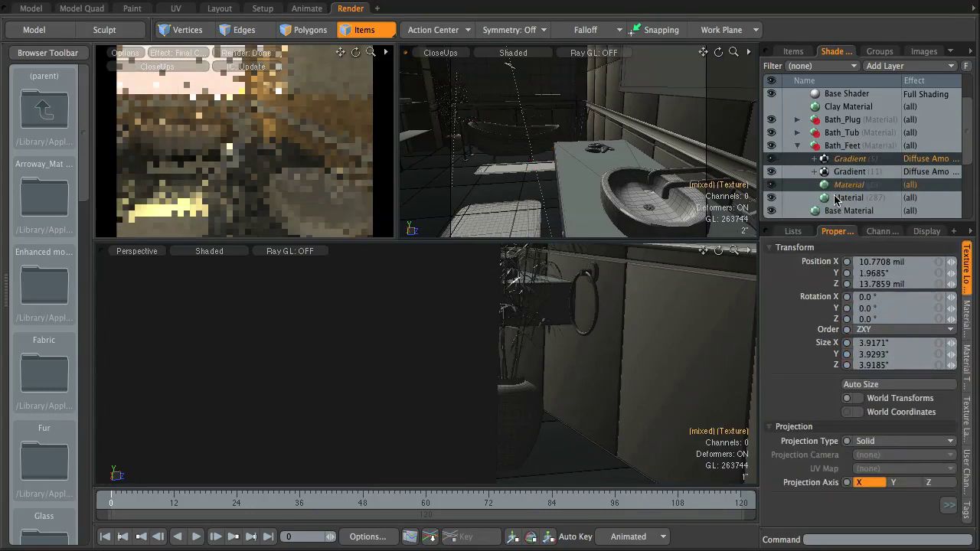
Turn off the selection filter and move the new Gradient and Material instances from the Bath_Feet group into the Sink_Taps group.
click(836, 68)
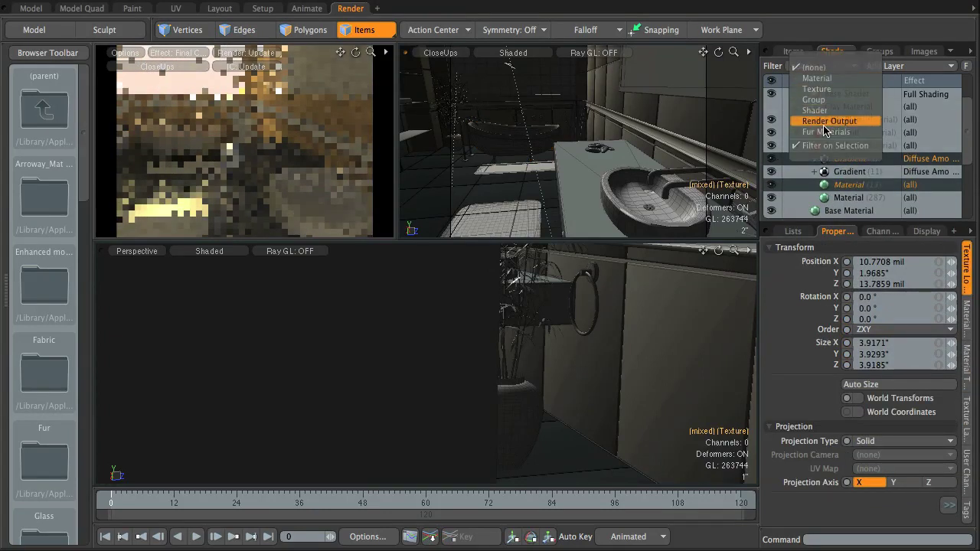
click(828, 145)
scroll(873, 160, down, 10)
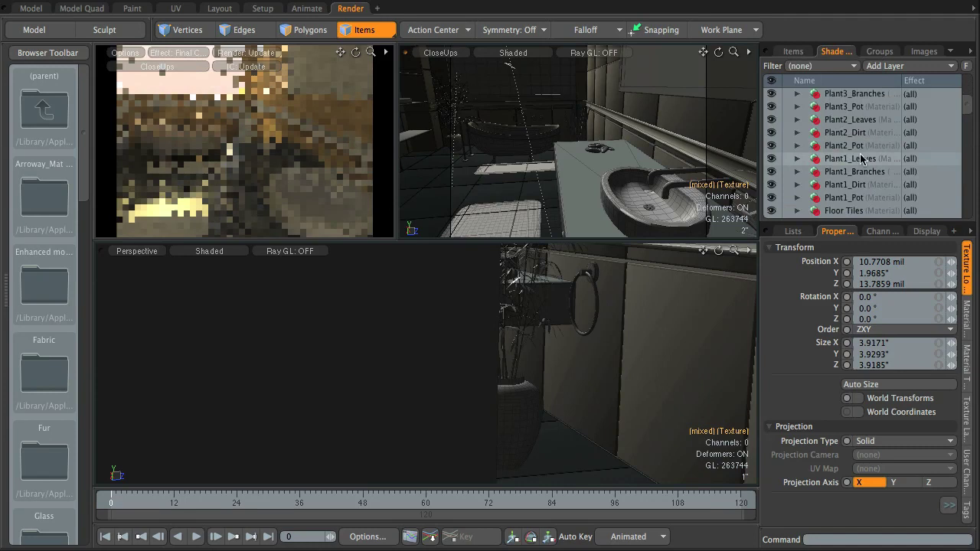
scroll(862, 158, down, 10)
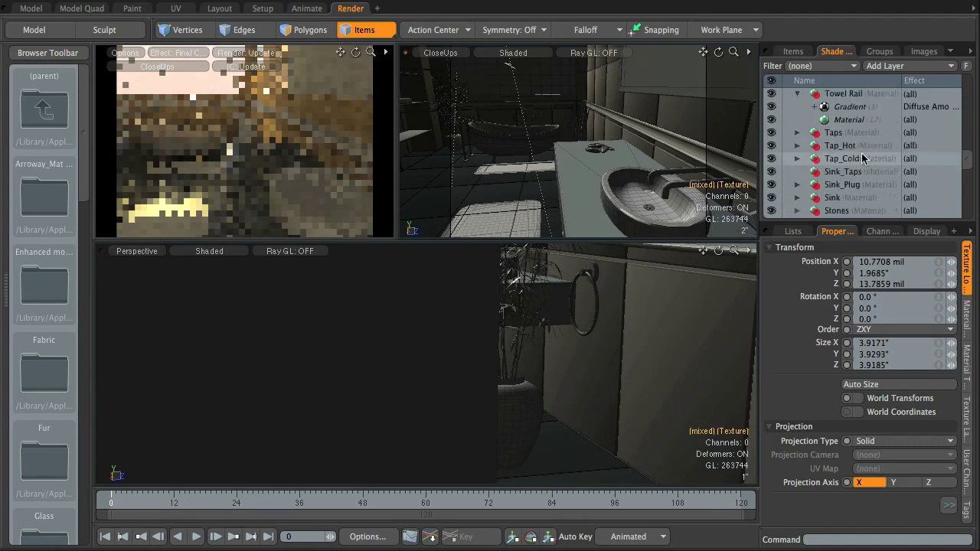
scroll(862, 158, up, 10)
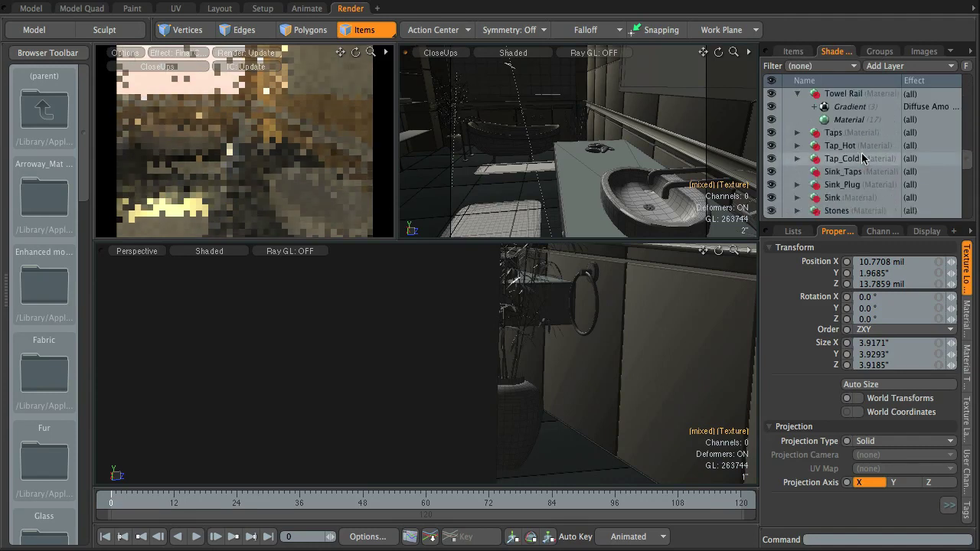
click(798, 133)
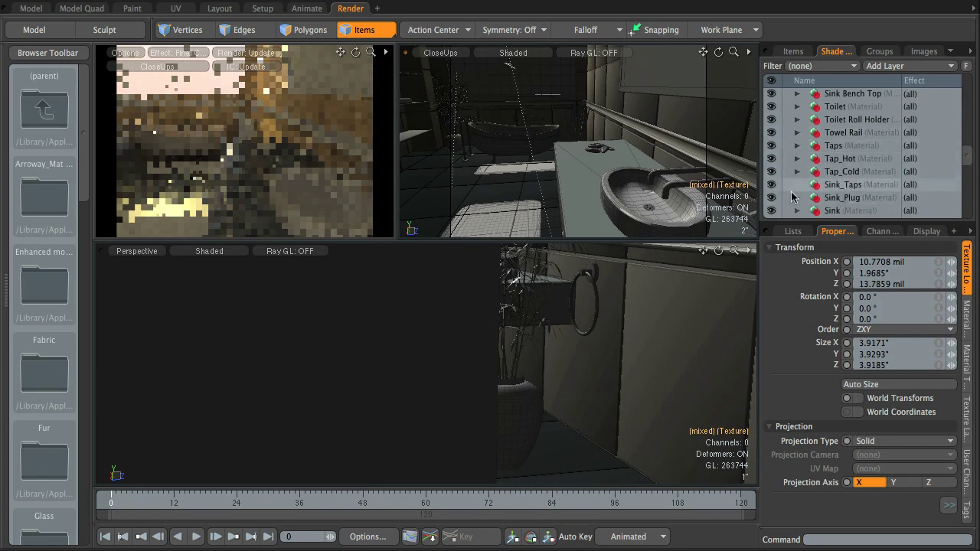
scroll(860, 189, down, 5)
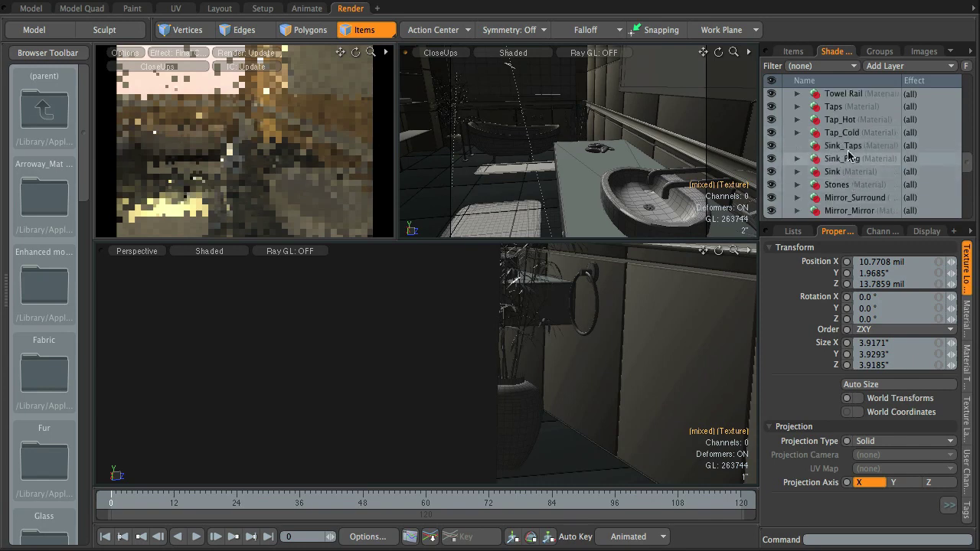
scroll(838, 145, down, 3)
drag(847, 162, 854, 134)
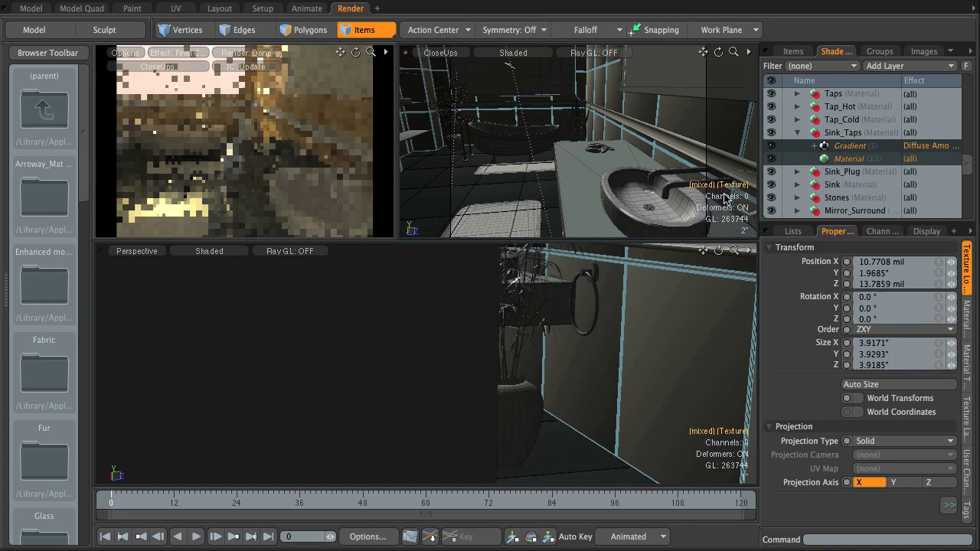
Filter the shader tree on the selected sink mesh and delete the Material layer from its Sink_Plug group.
alt+drag(726, 199, 664, 169)
alt+drag(593, 159, 568, 170)
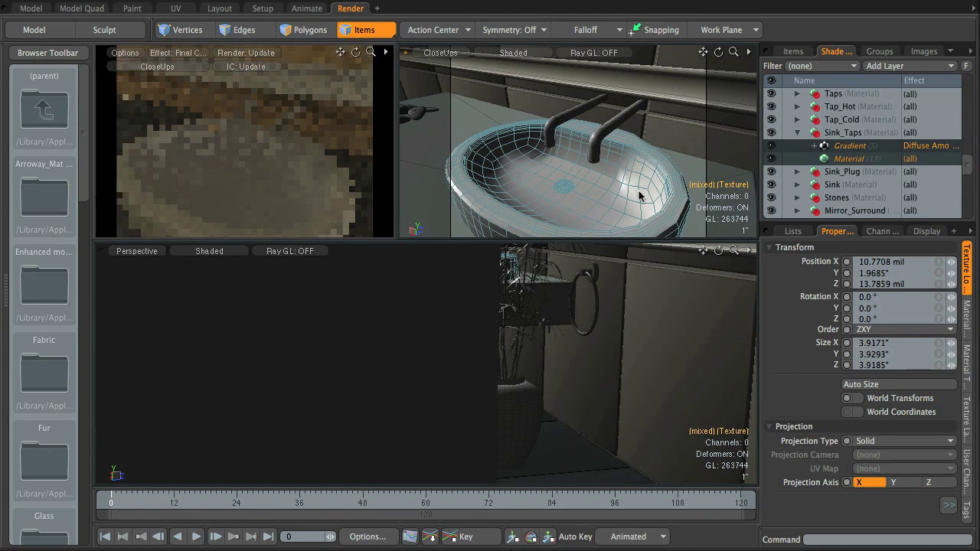
click(818, 67)
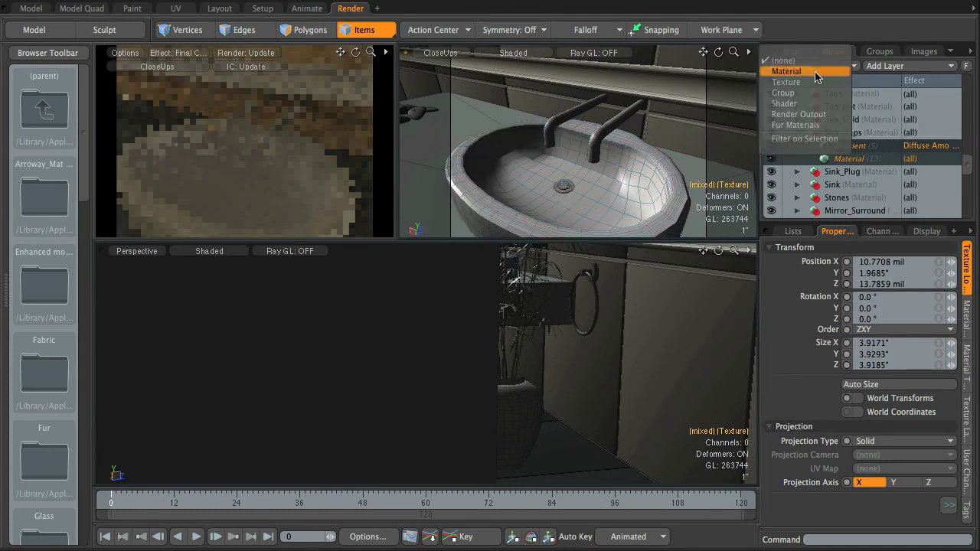
click(800, 139)
click(636, 193)
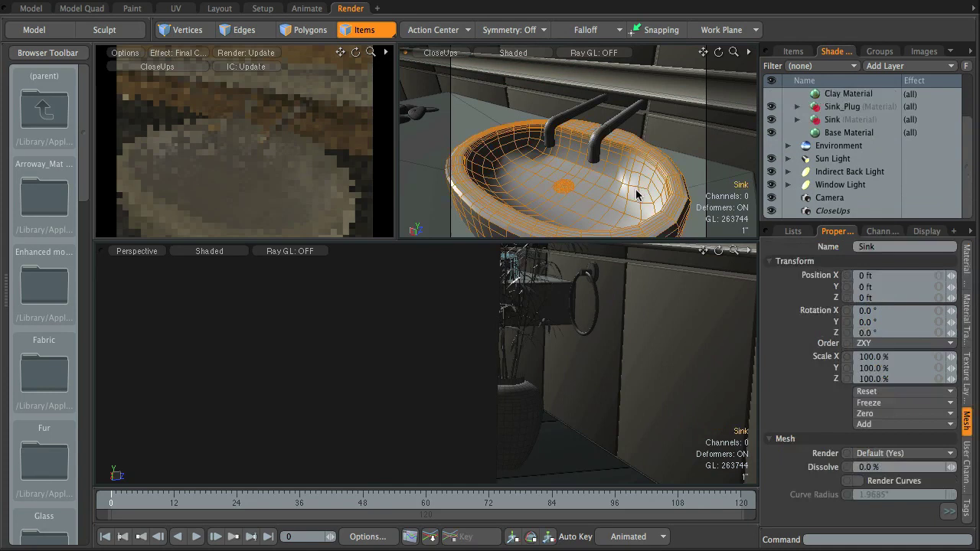
click(797, 107)
click(861, 119)
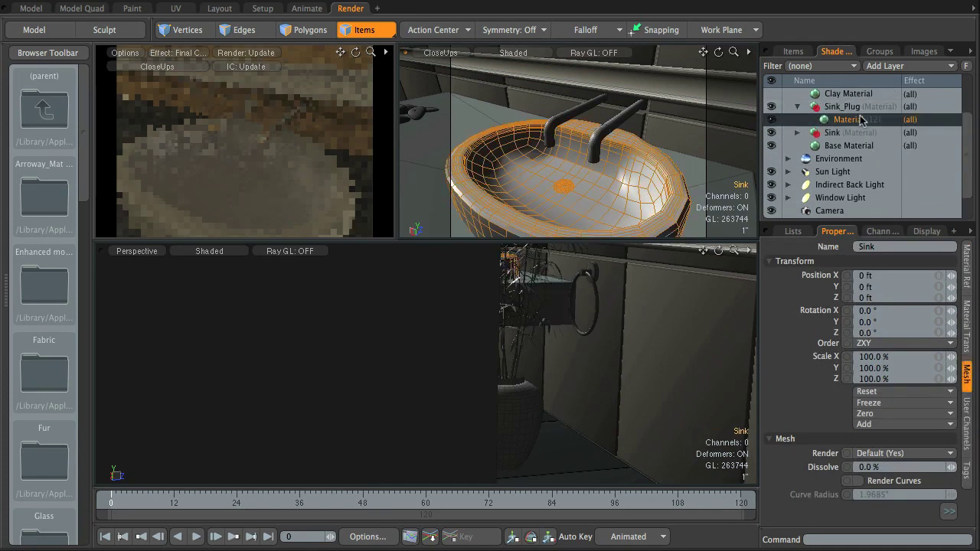
key(Delete)
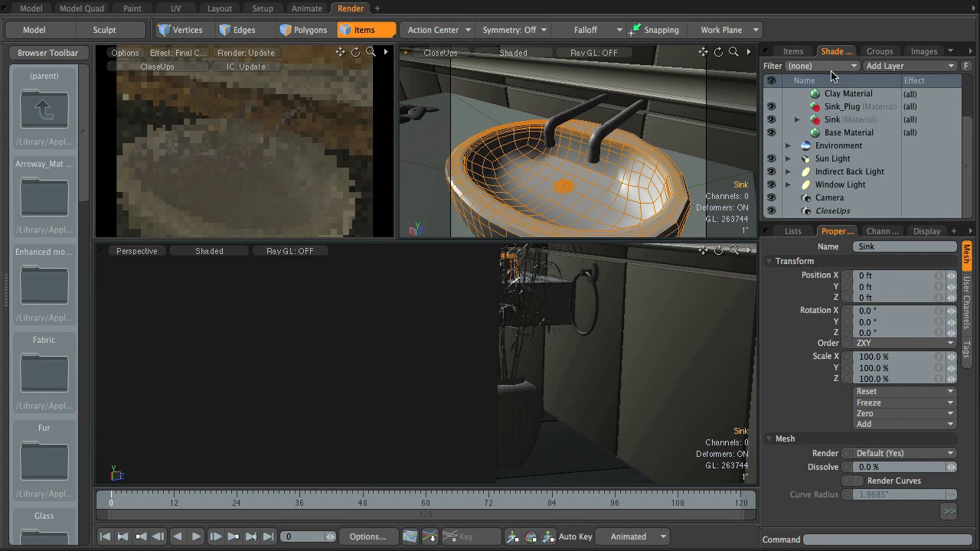
Filter the shader tree on the bath mesh and create another instance pair of the original Bath_Feet Gradient and Material layers.
click(833, 69)
click(838, 144)
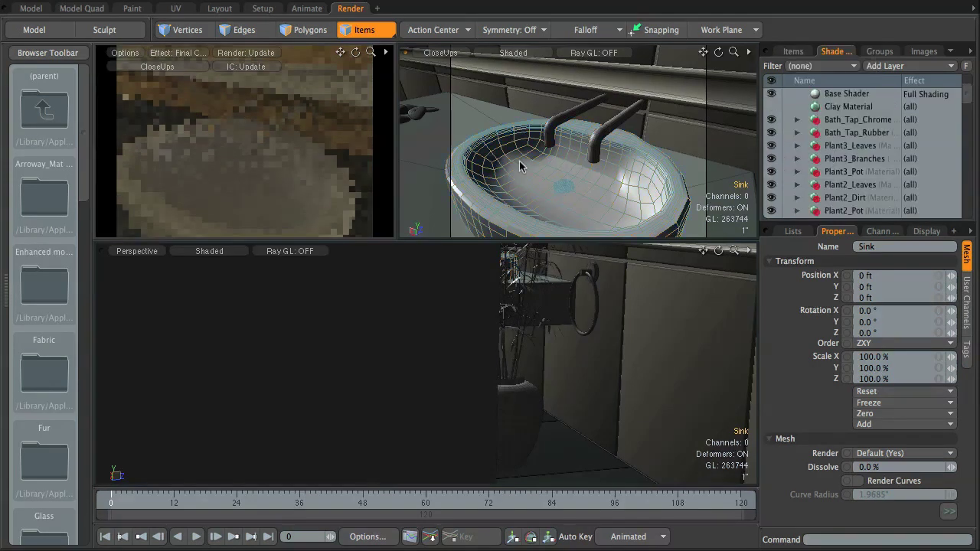
alt+drag(593, 177, 490, 122)
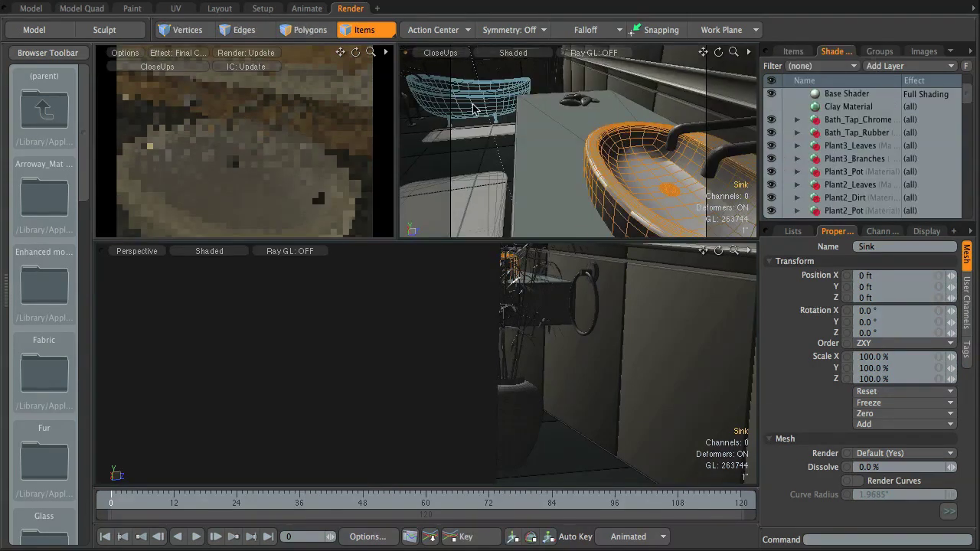
click(815, 67)
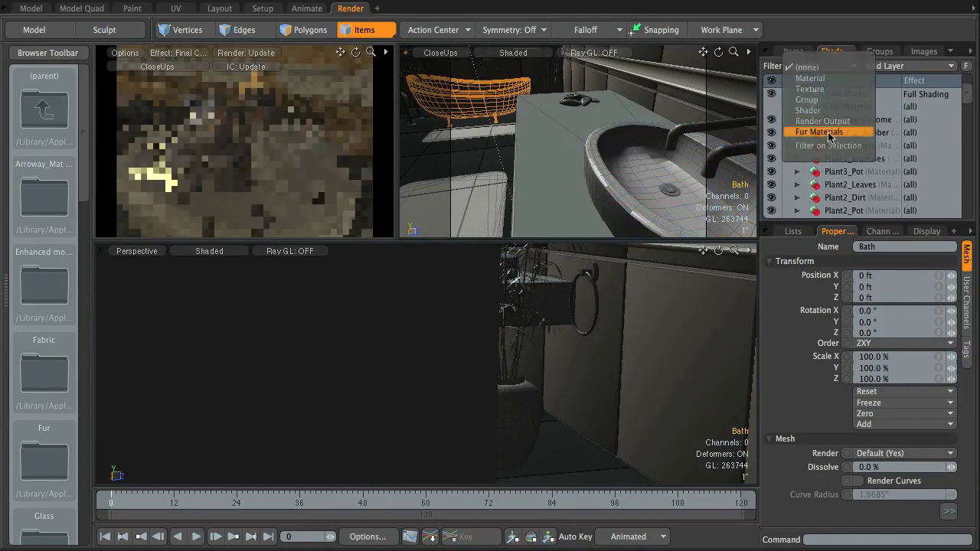
click(829, 145)
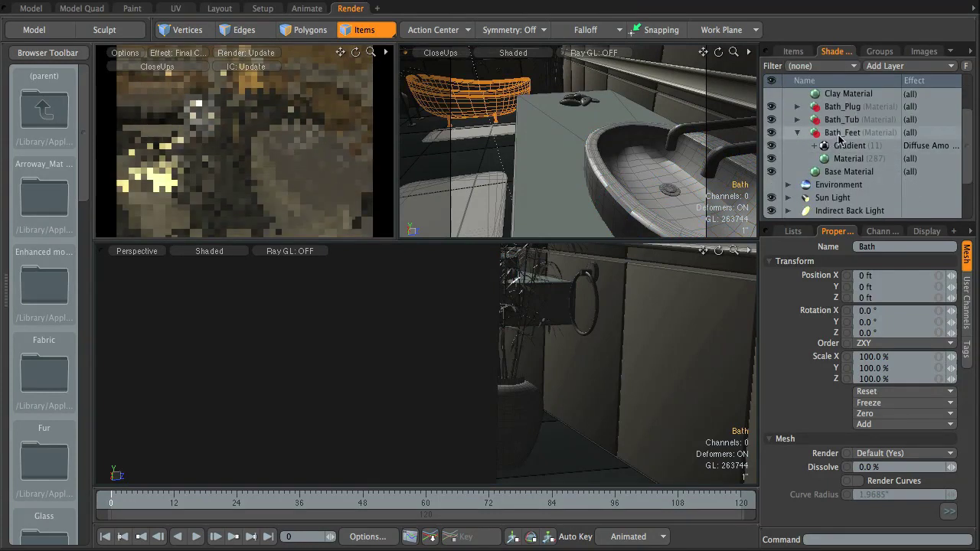
click(861, 150)
shift+click(859, 159)
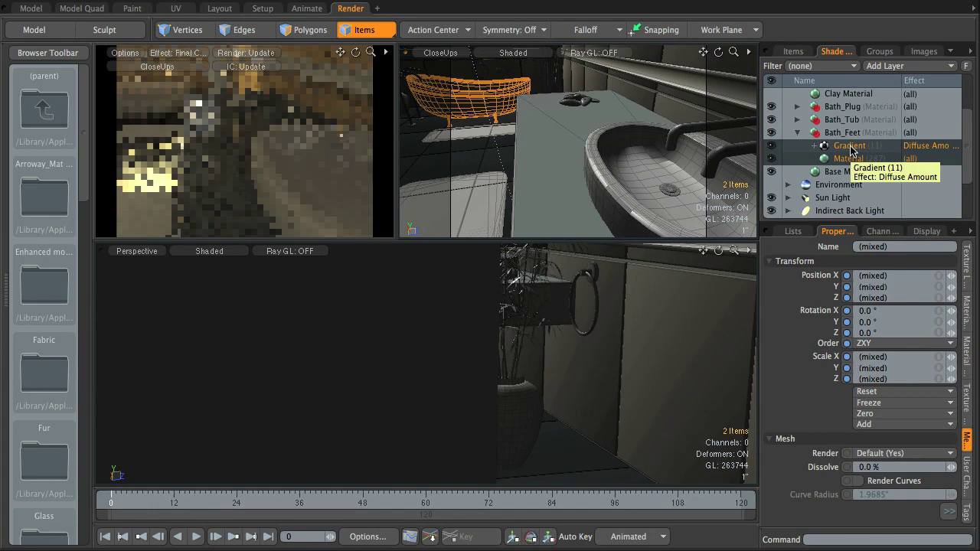
right_click(851, 148)
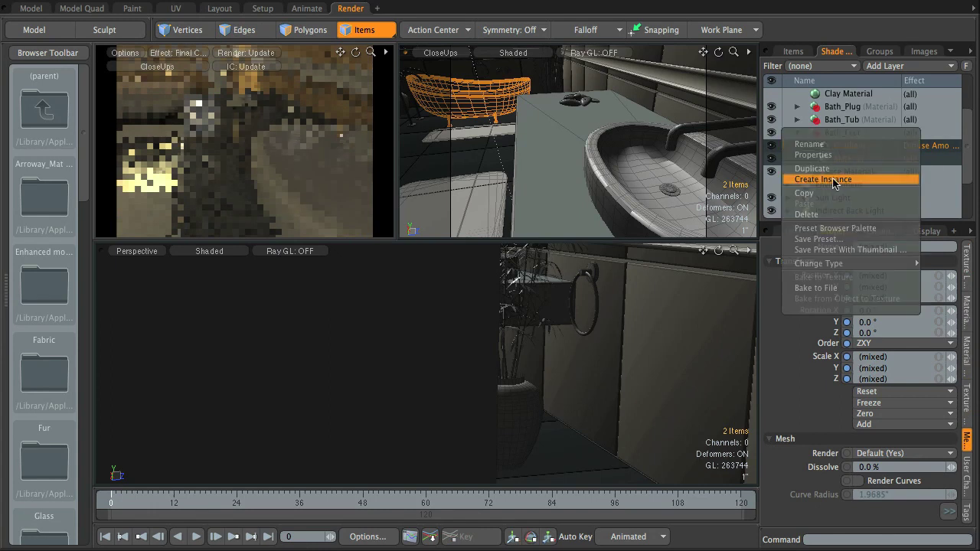
click(834, 181)
Turn off the selection filter, move the new Gradient and Material instances from Bath_Feet into the Sink_Plug group, and collapse that group.
click(847, 67)
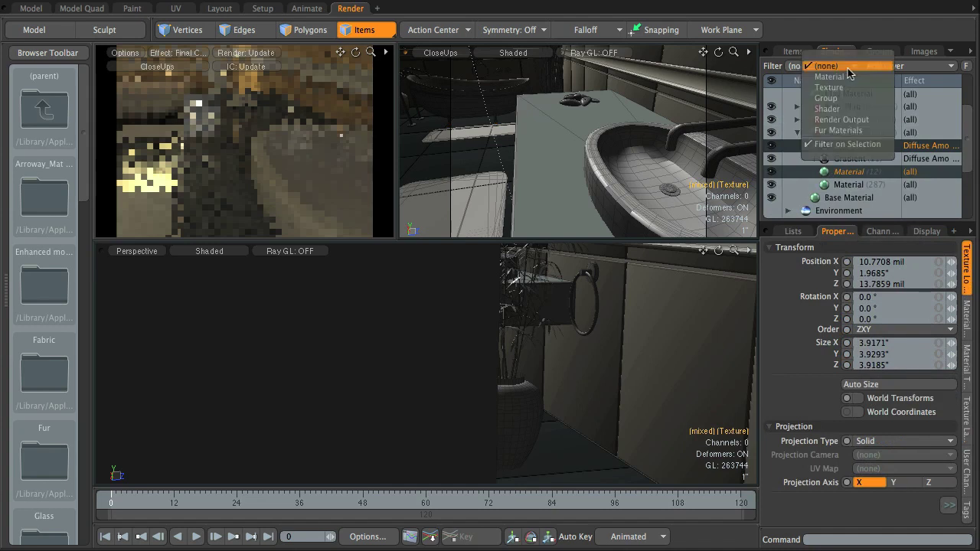
click(847, 144)
scroll(867, 172, down, 10)
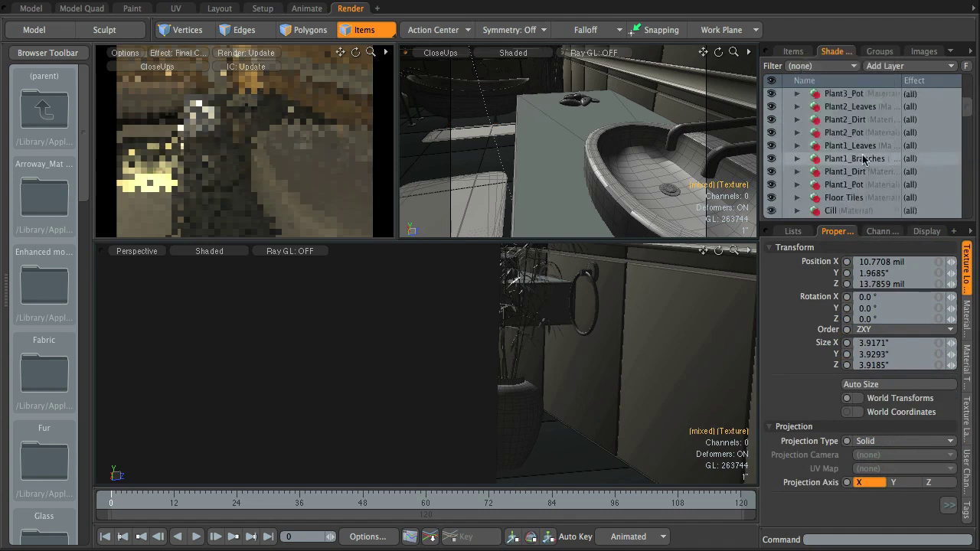
scroll(857, 157, down, 6)
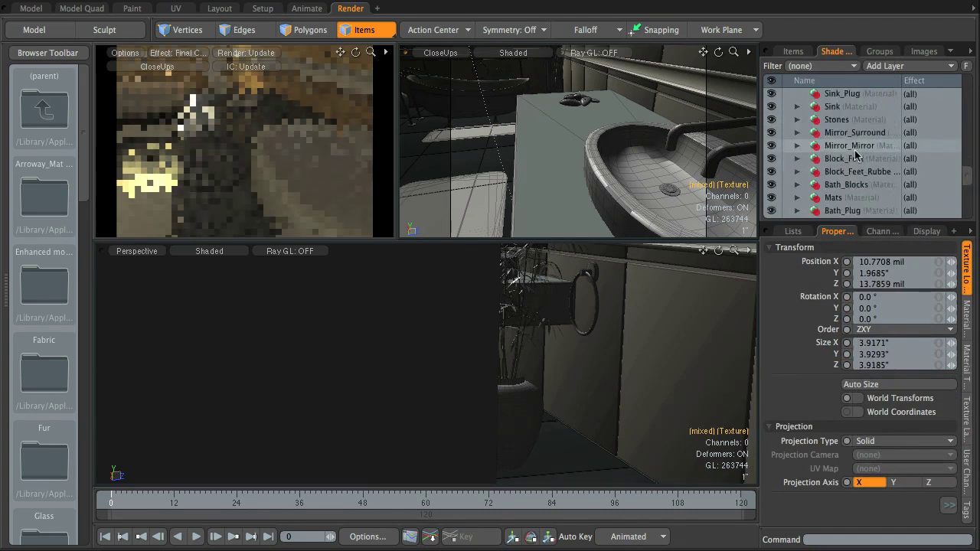
scroll(851, 150, up, 6)
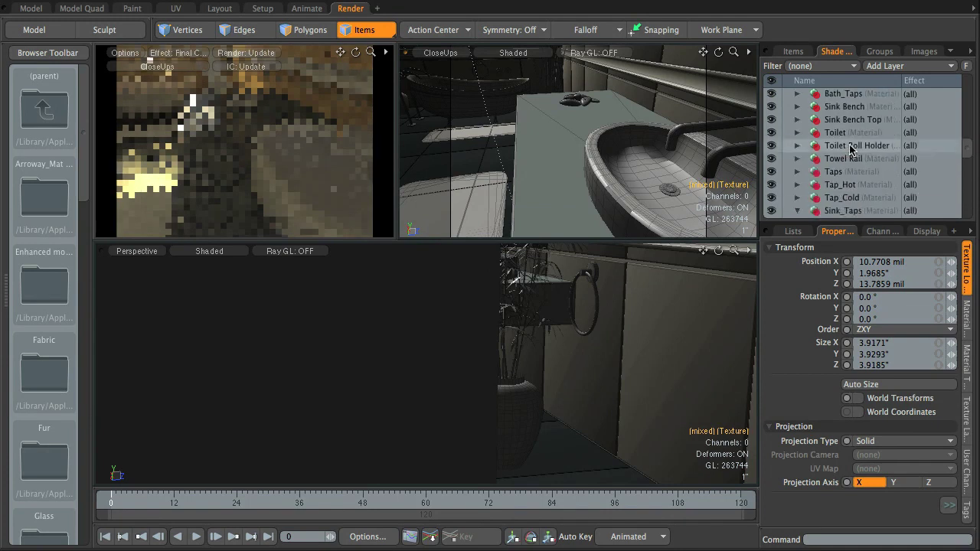
click(798, 134)
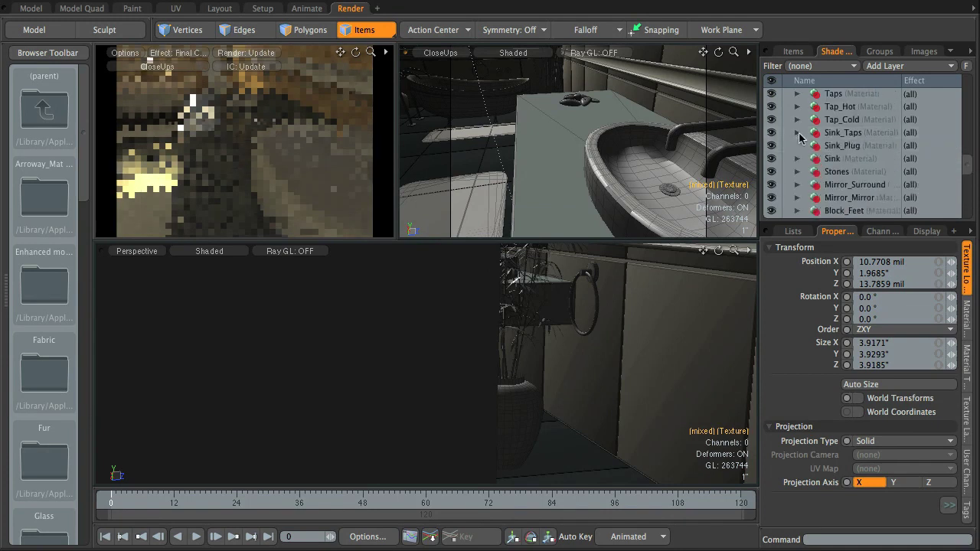
scroll(835, 150, down, 3)
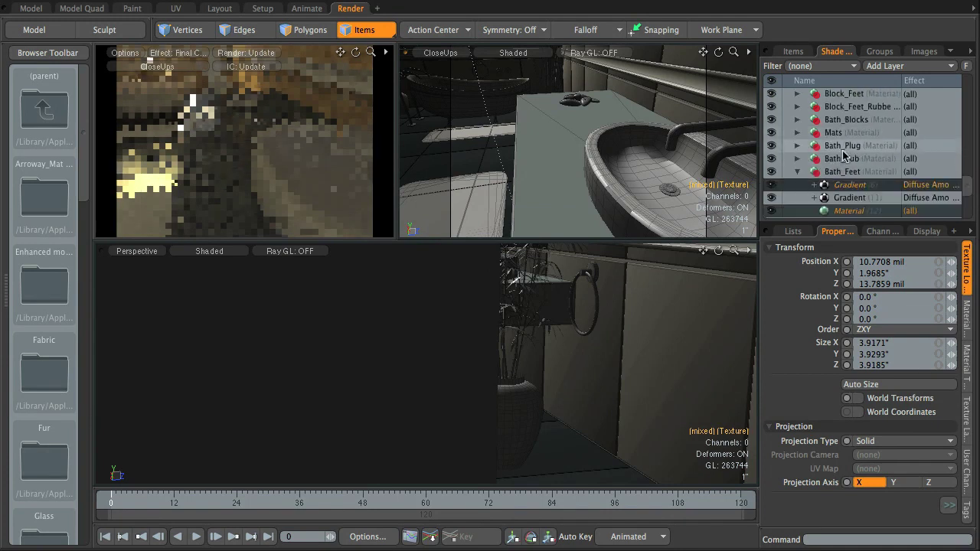
drag(863, 198, 866, 147)
drag(863, 98, 860, 141)
click(797, 134)
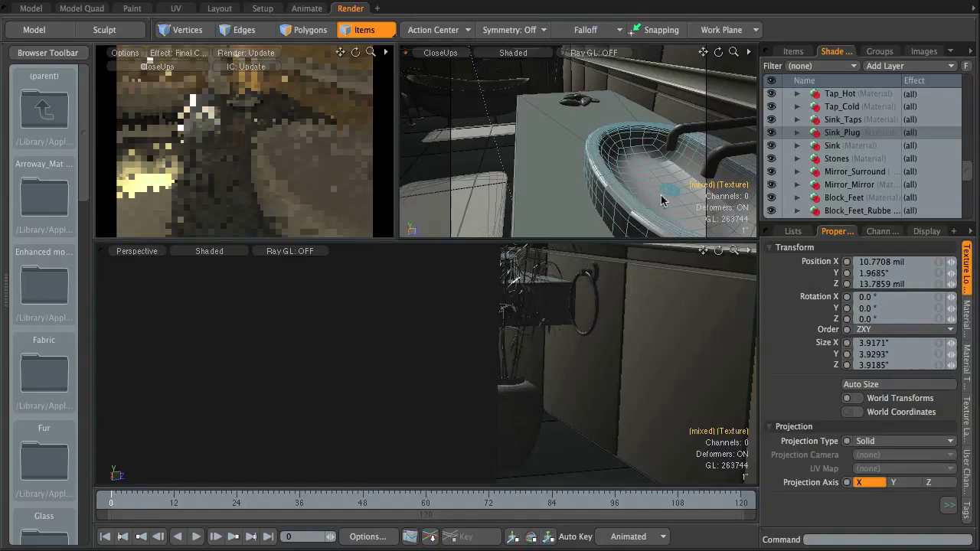
Reframe the CloseUps camera view on the whole sink and its taps to examine the chrome in the preview render.
alt+drag(664, 197, 613, 173)
click(619, 169)
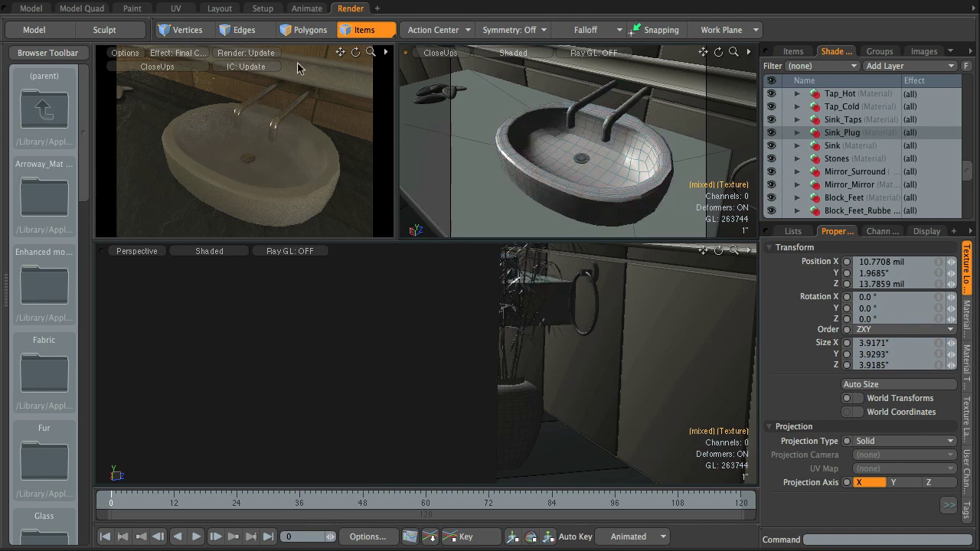
Set the camera viewport to look through Camera and the preview render to use the Render Camera.
click(443, 54)
mouse_move(450, 65)
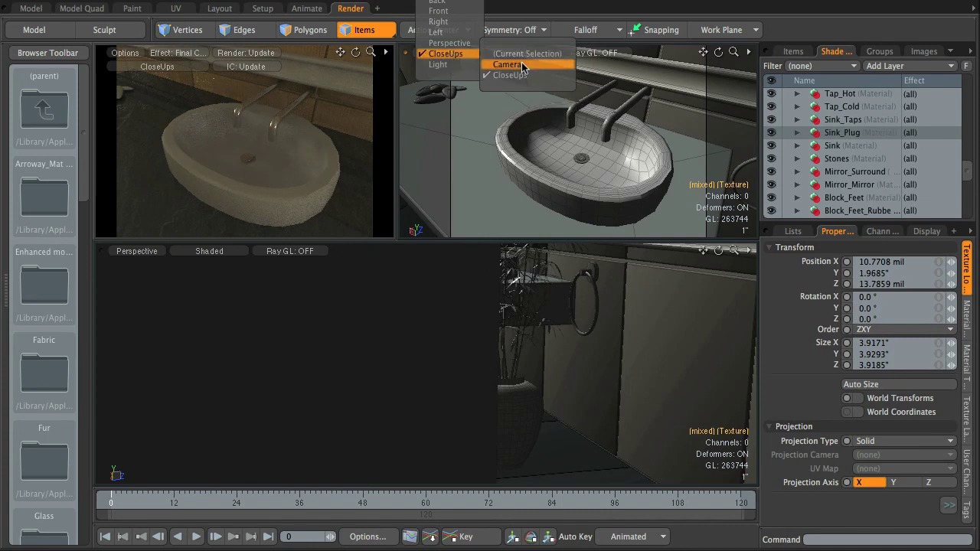
click(508, 64)
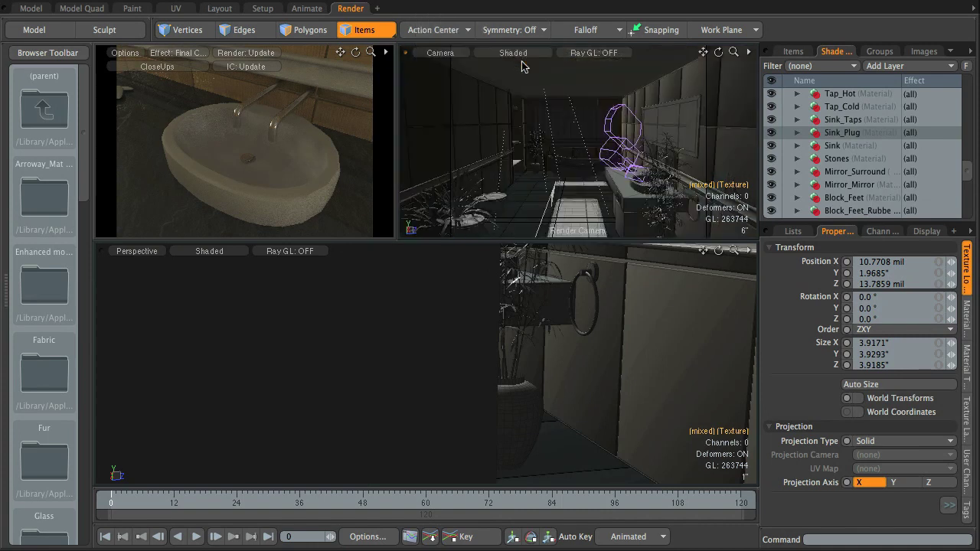
click(190, 66)
click(185, 80)
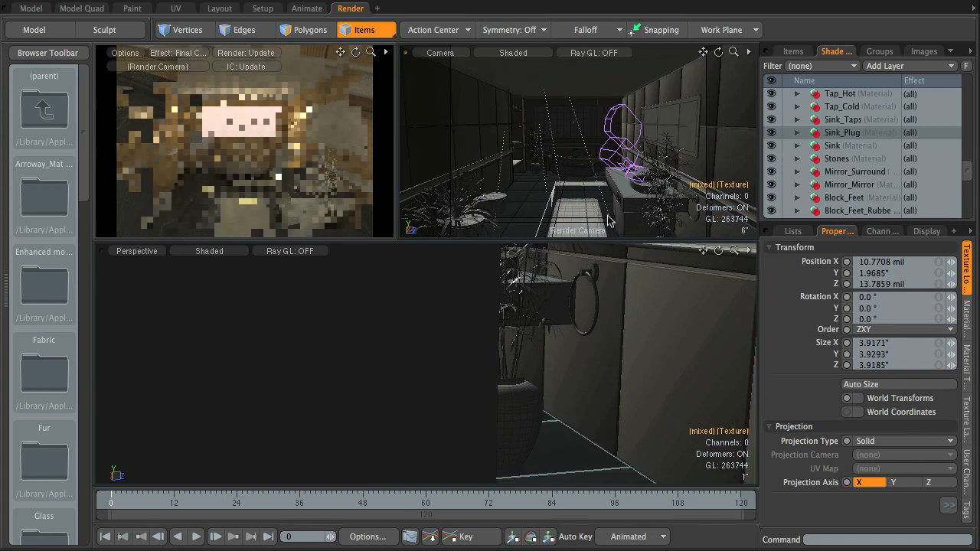
Select the Render item at the top of the shader tree and fit the whole scene in the Camera viewport.
scroll(881, 145, up, 10)
click(826, 94)
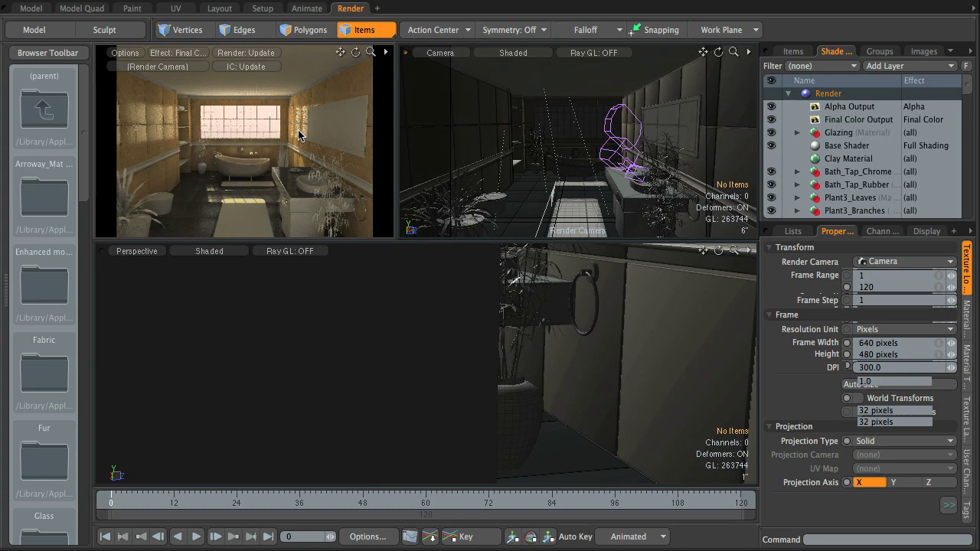
key(a)
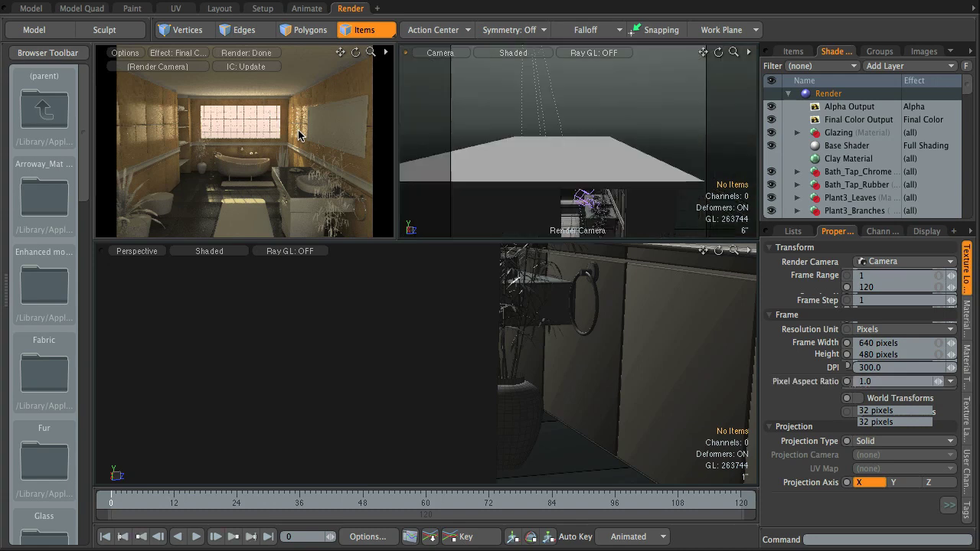